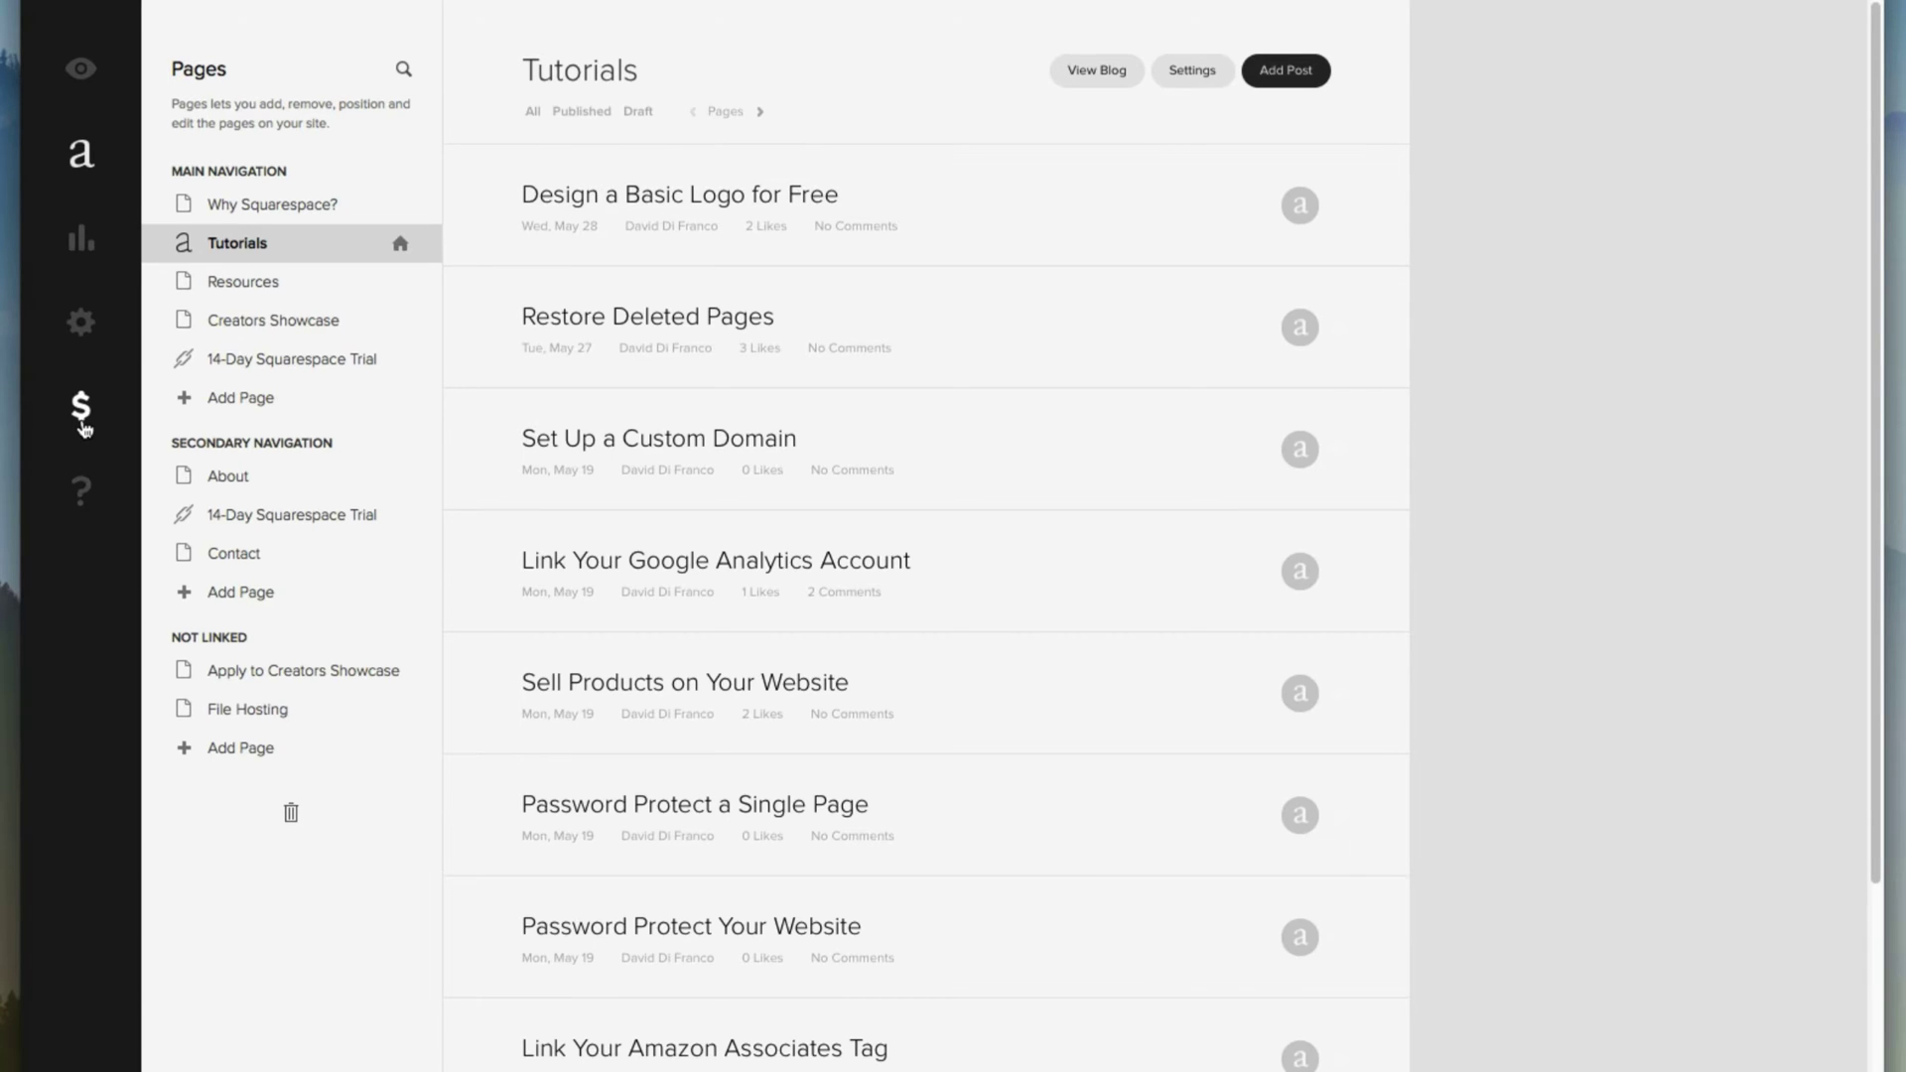
Open the Commerce area from the $ icon in the left sidebar
mouse_move(83, 428)
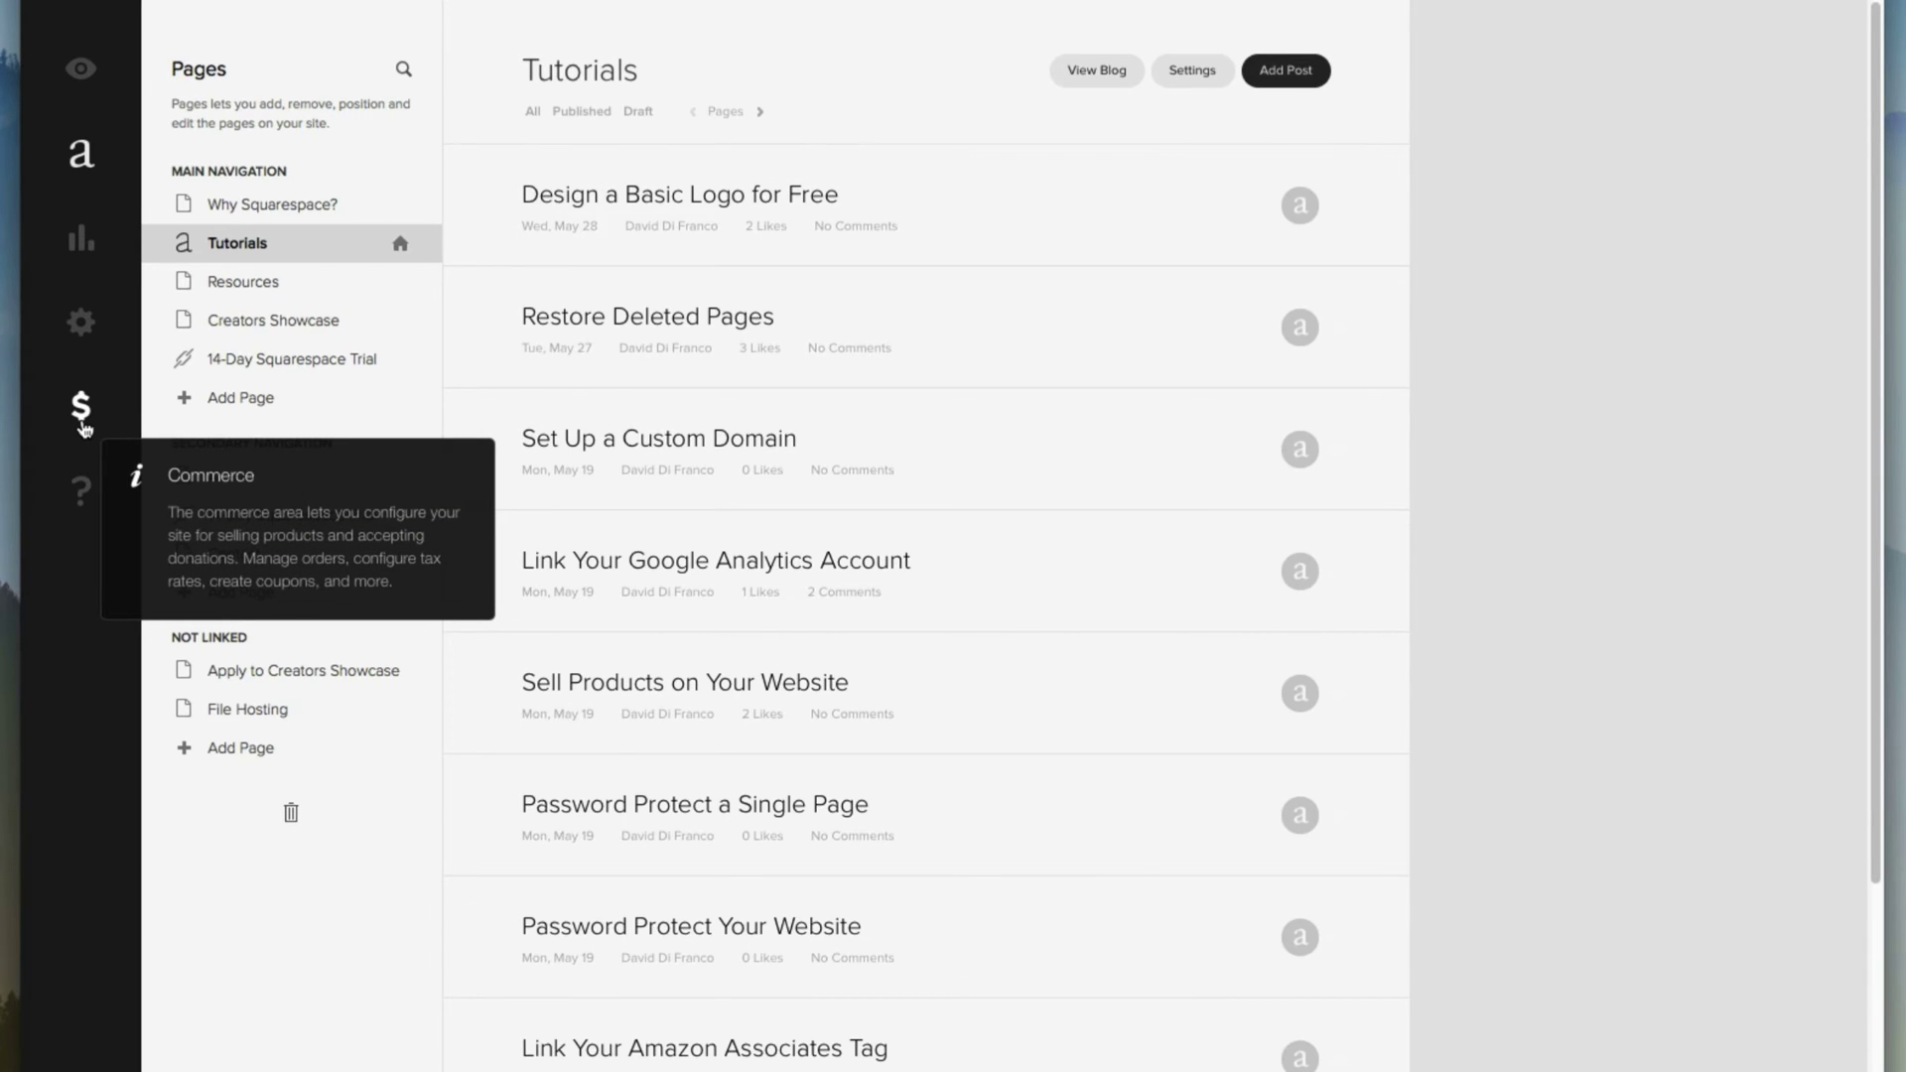
click(84, 428)
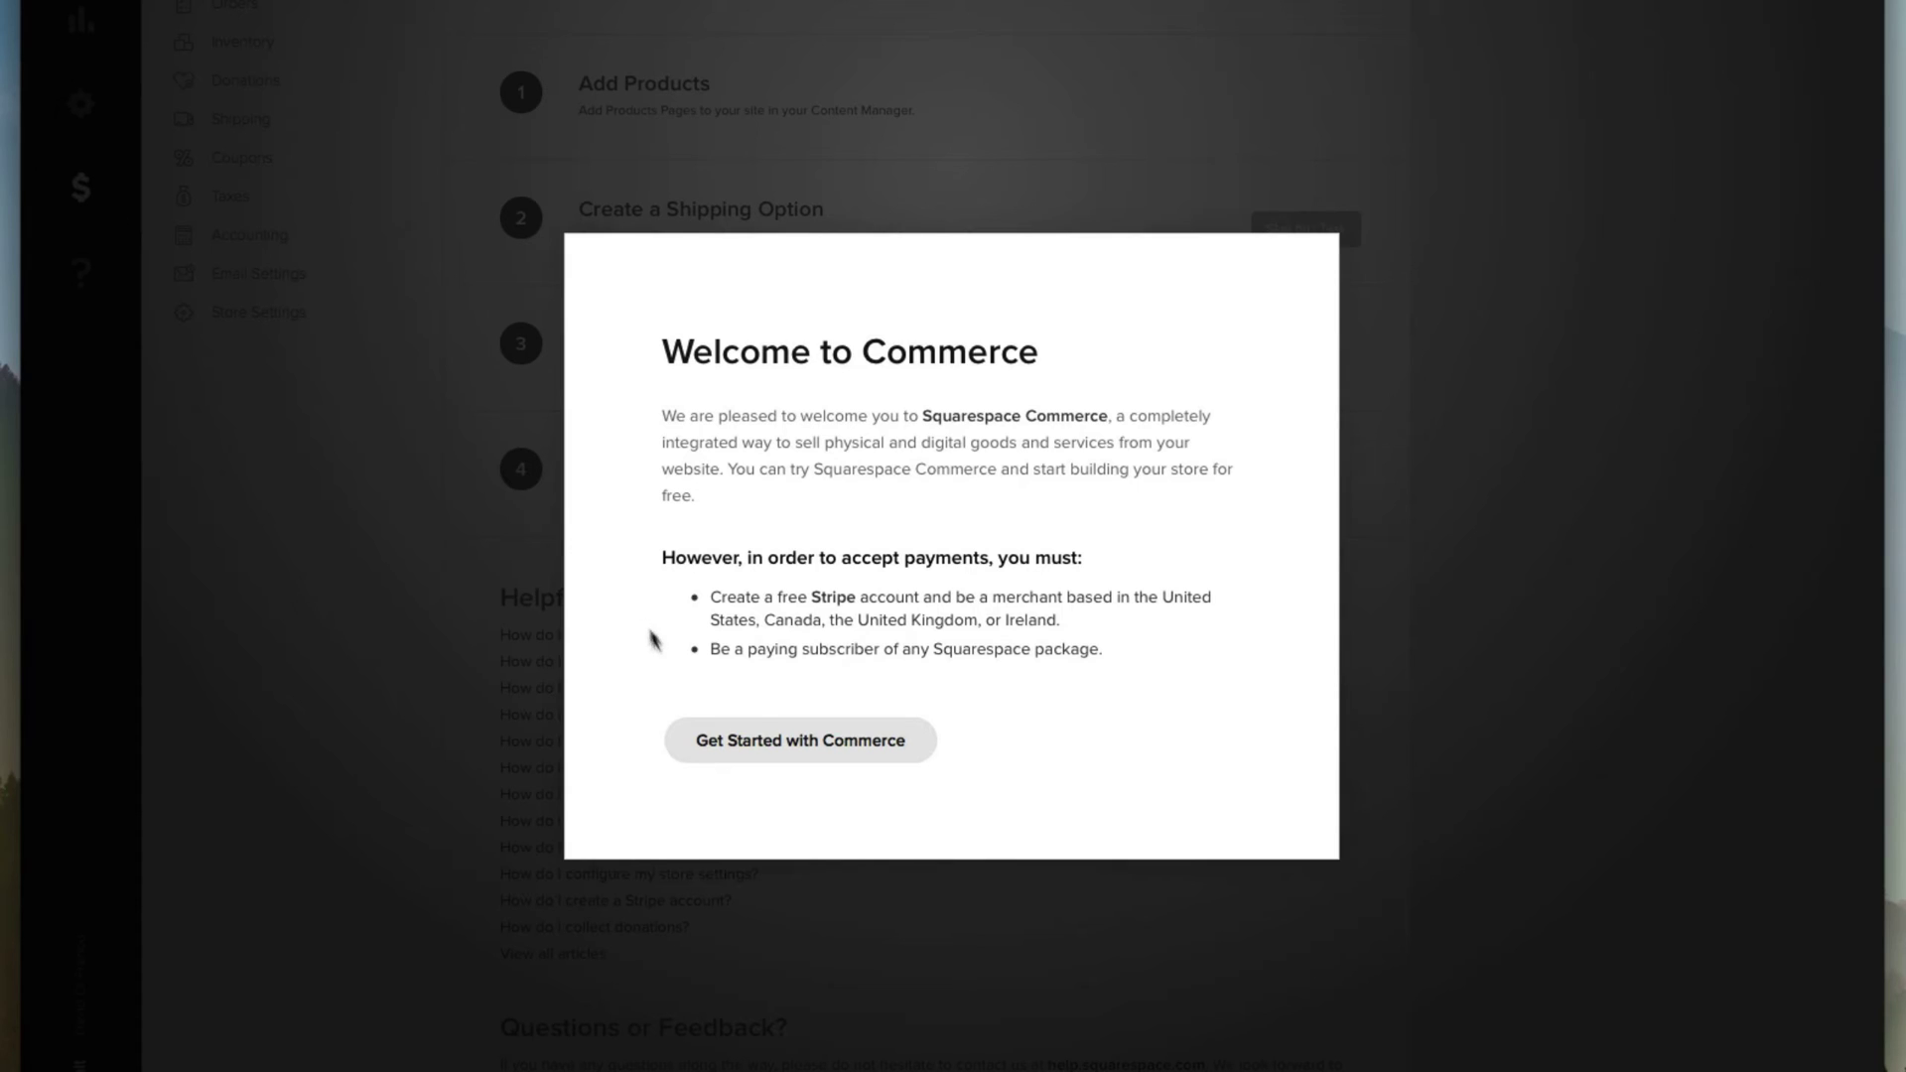
Dismiss the Welcome to Commerce dialog and look over the four Getting Started store setup steps
click(747, 736)
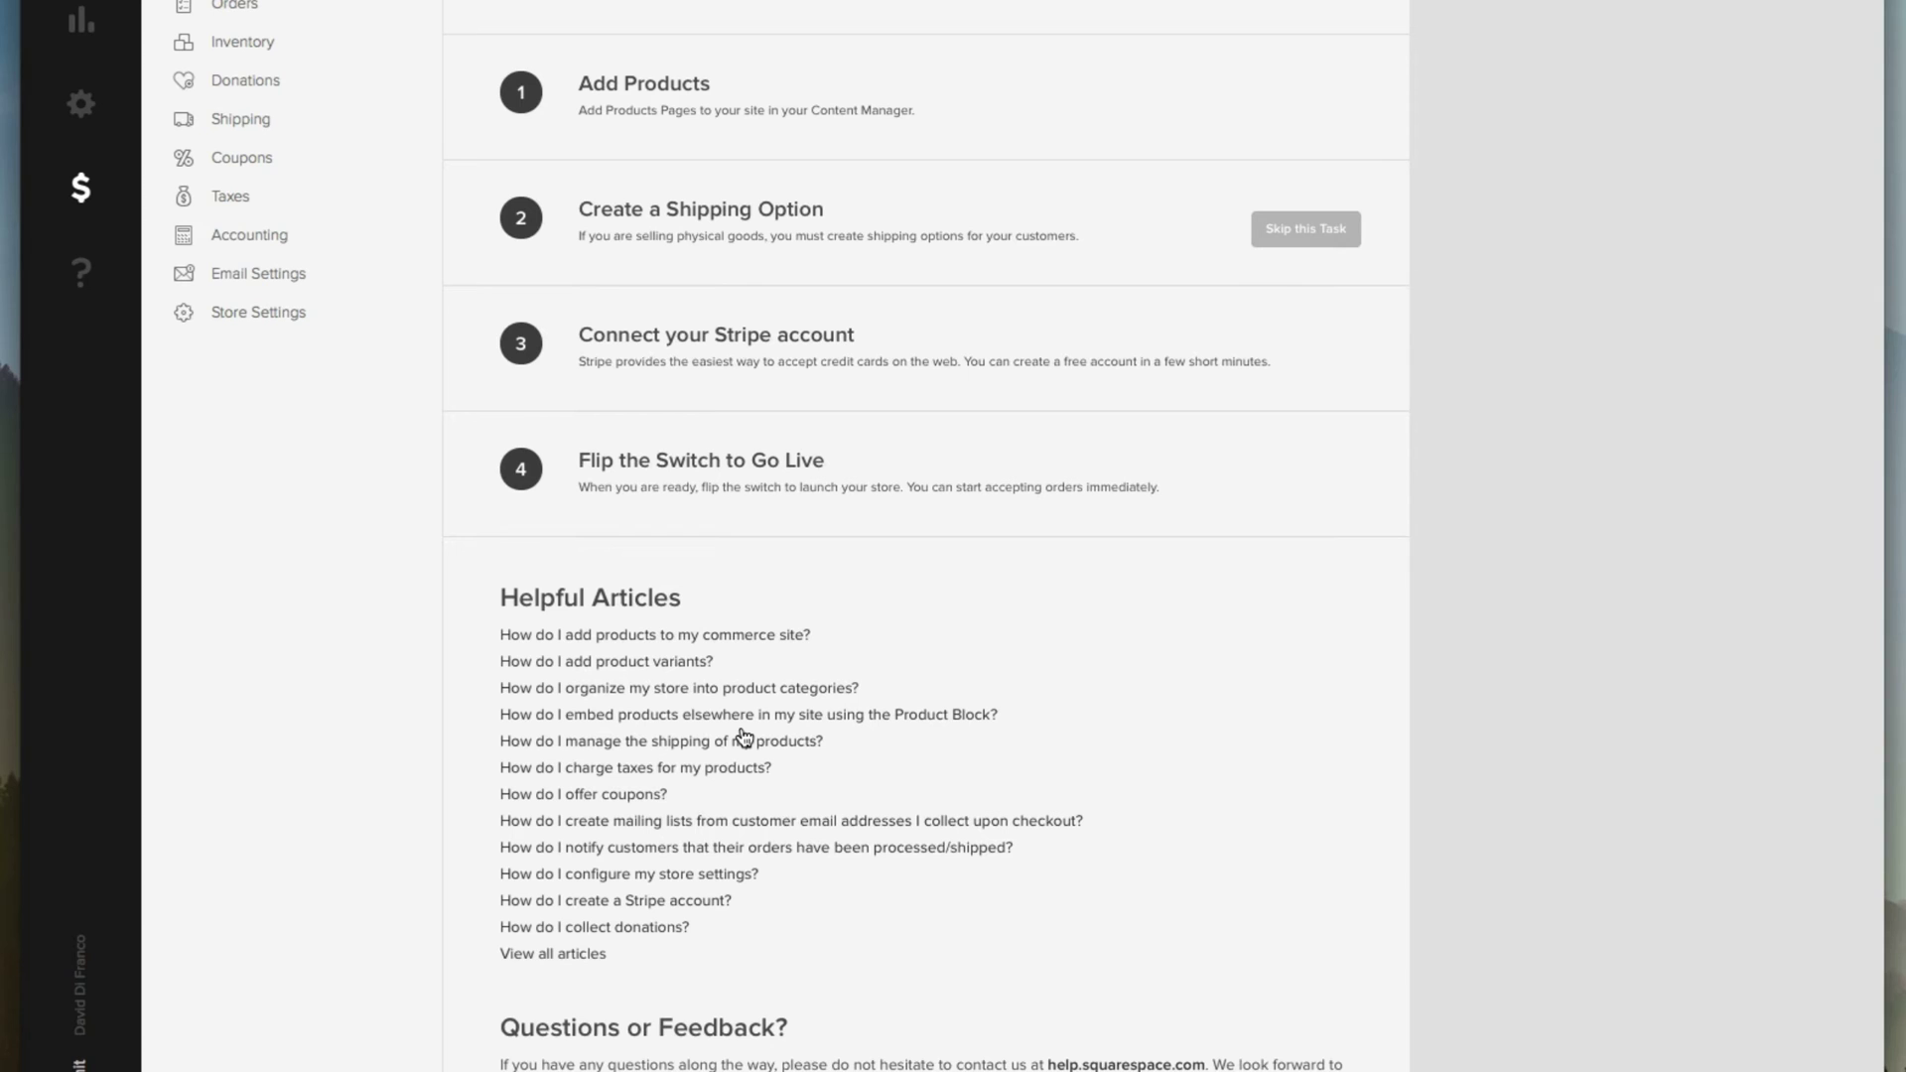
scroll(744, 737, up, 3)
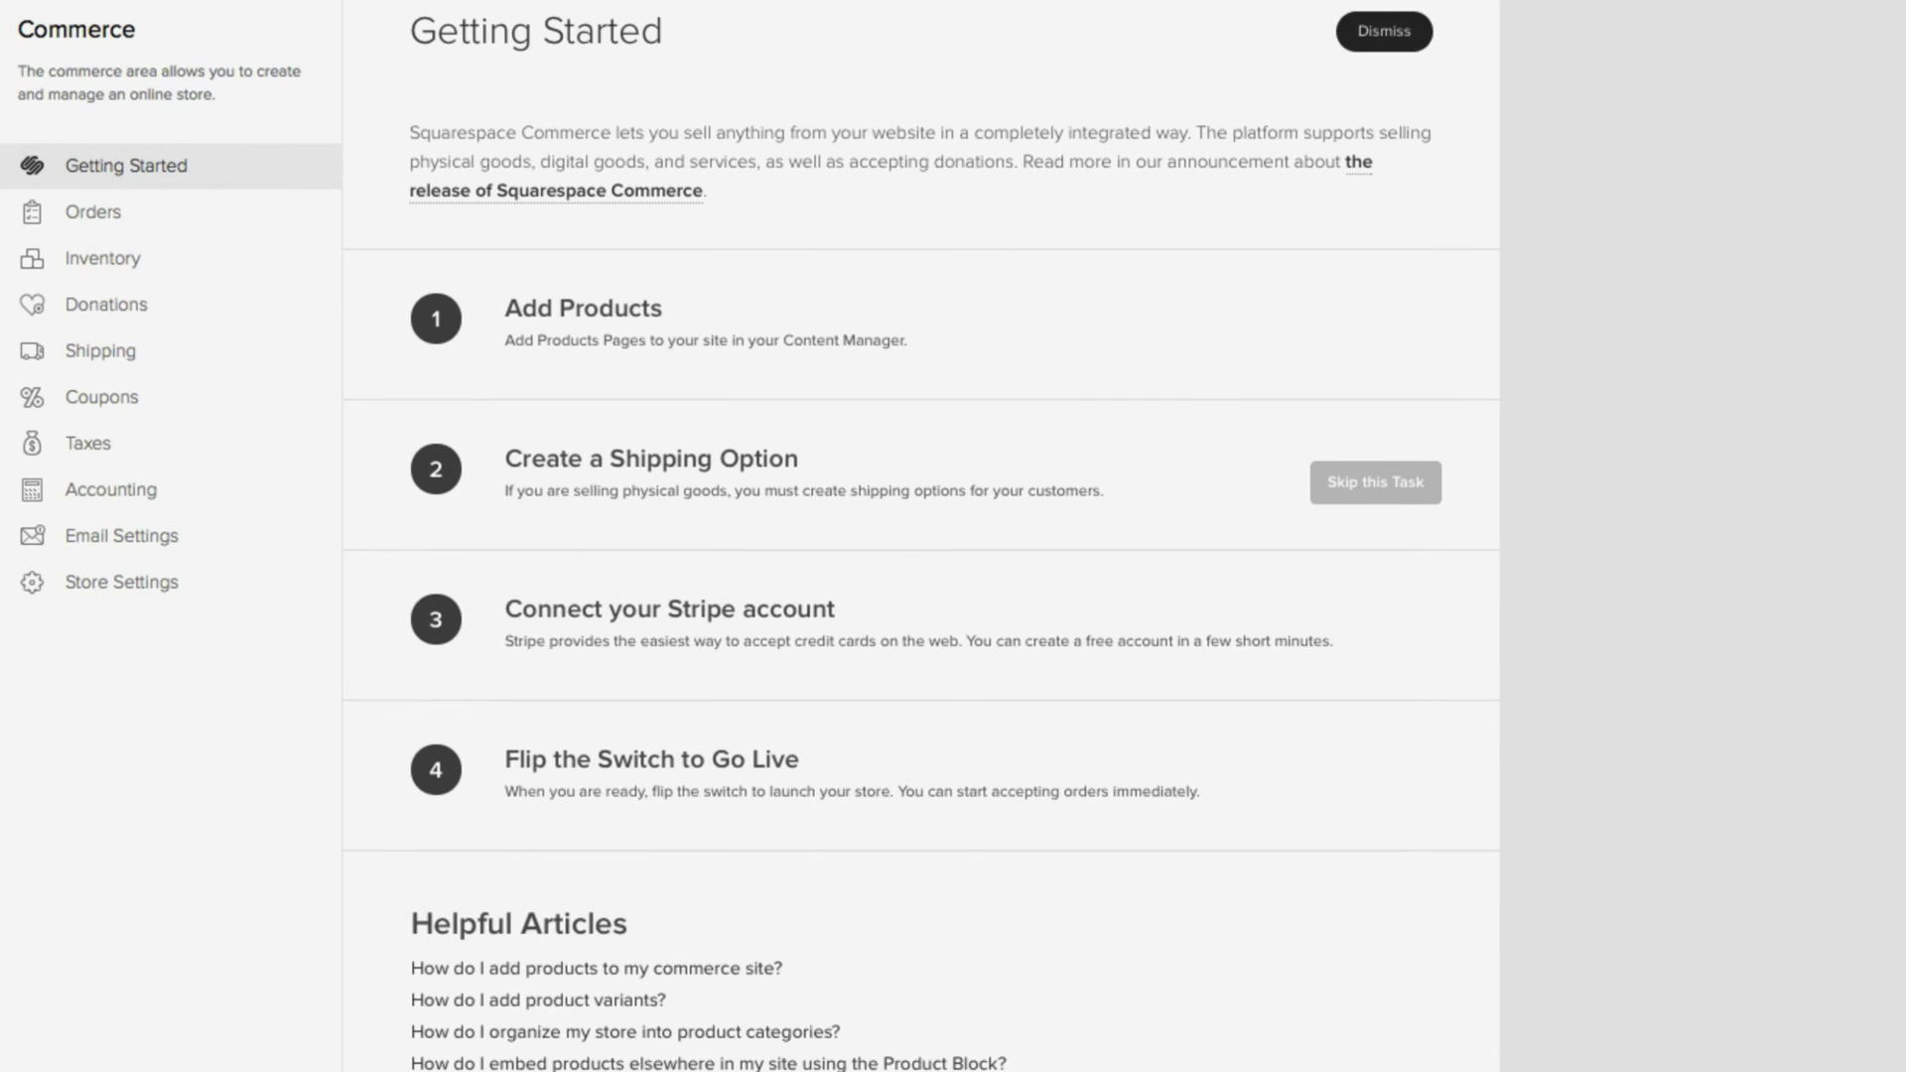
View the empty Inventory and cancel Add Product, since a product page is required first
click(136, 262)
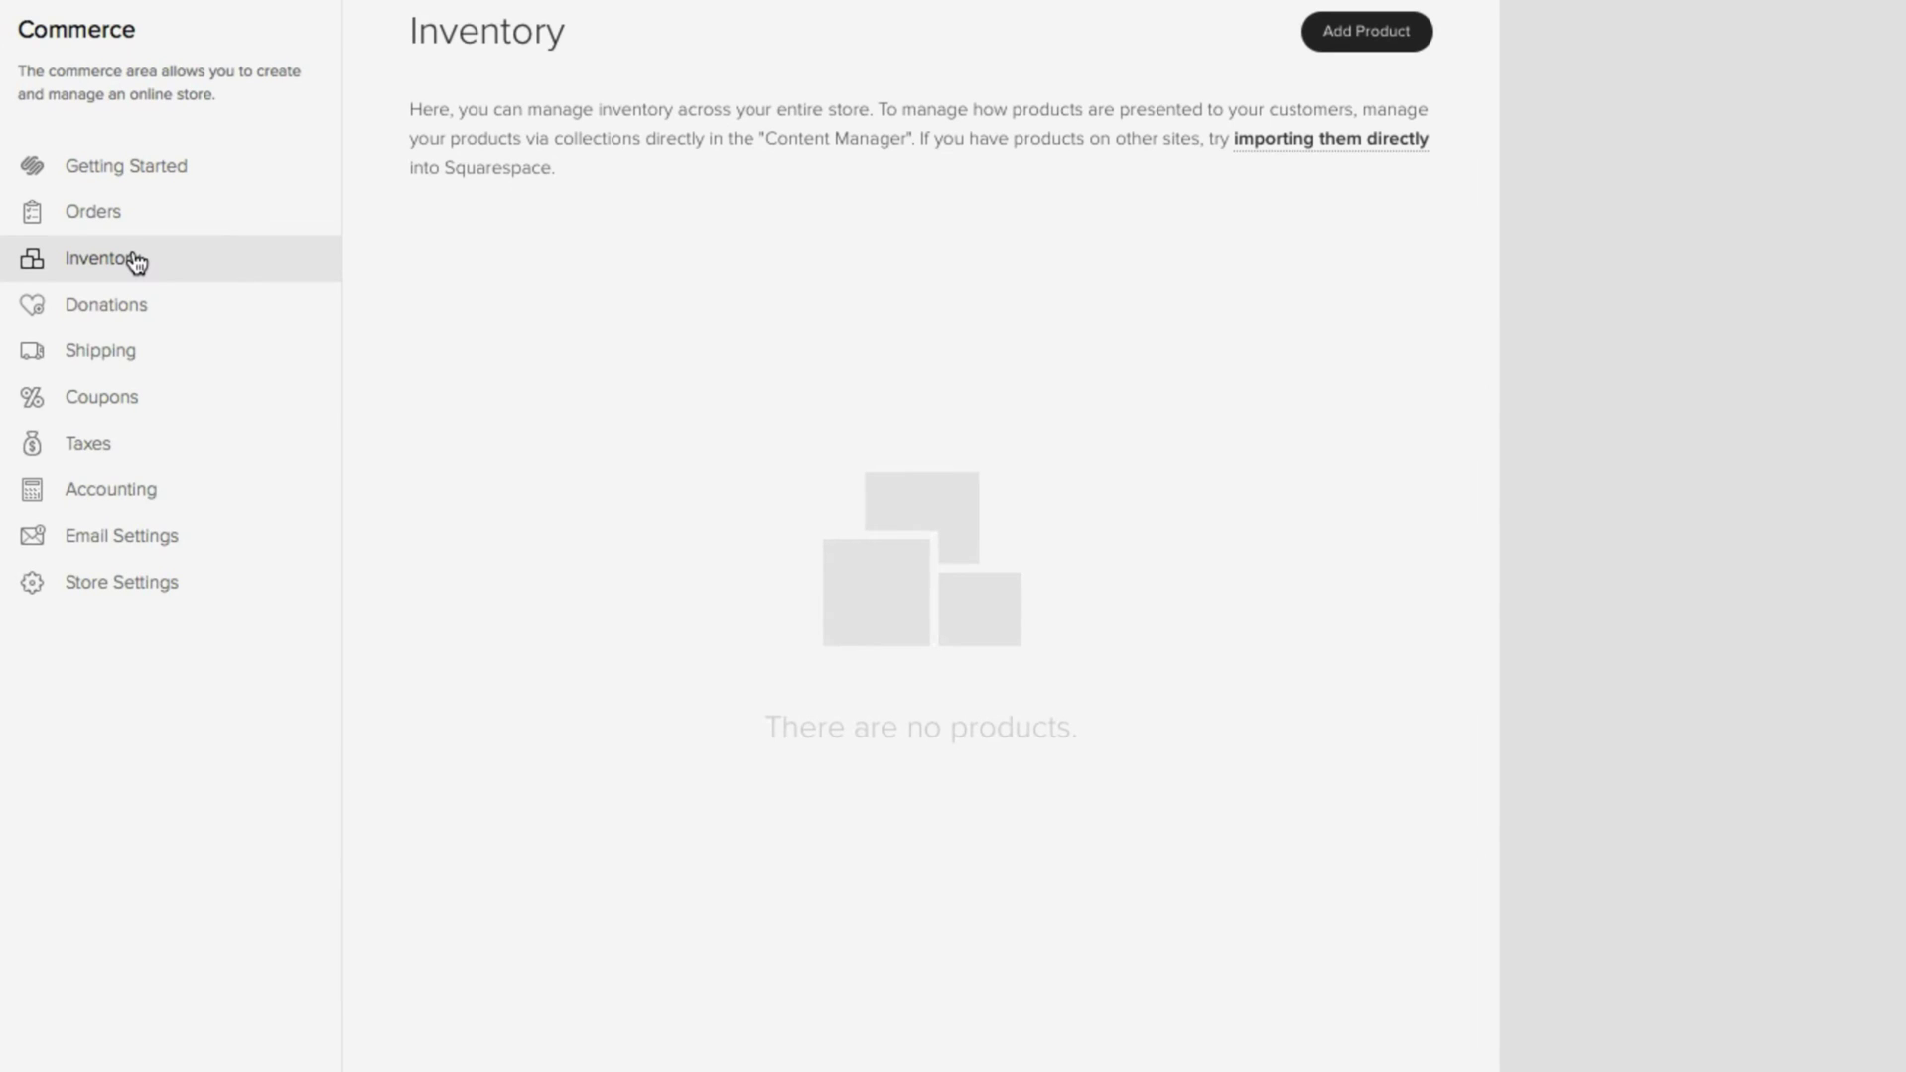
click(1312, 45)
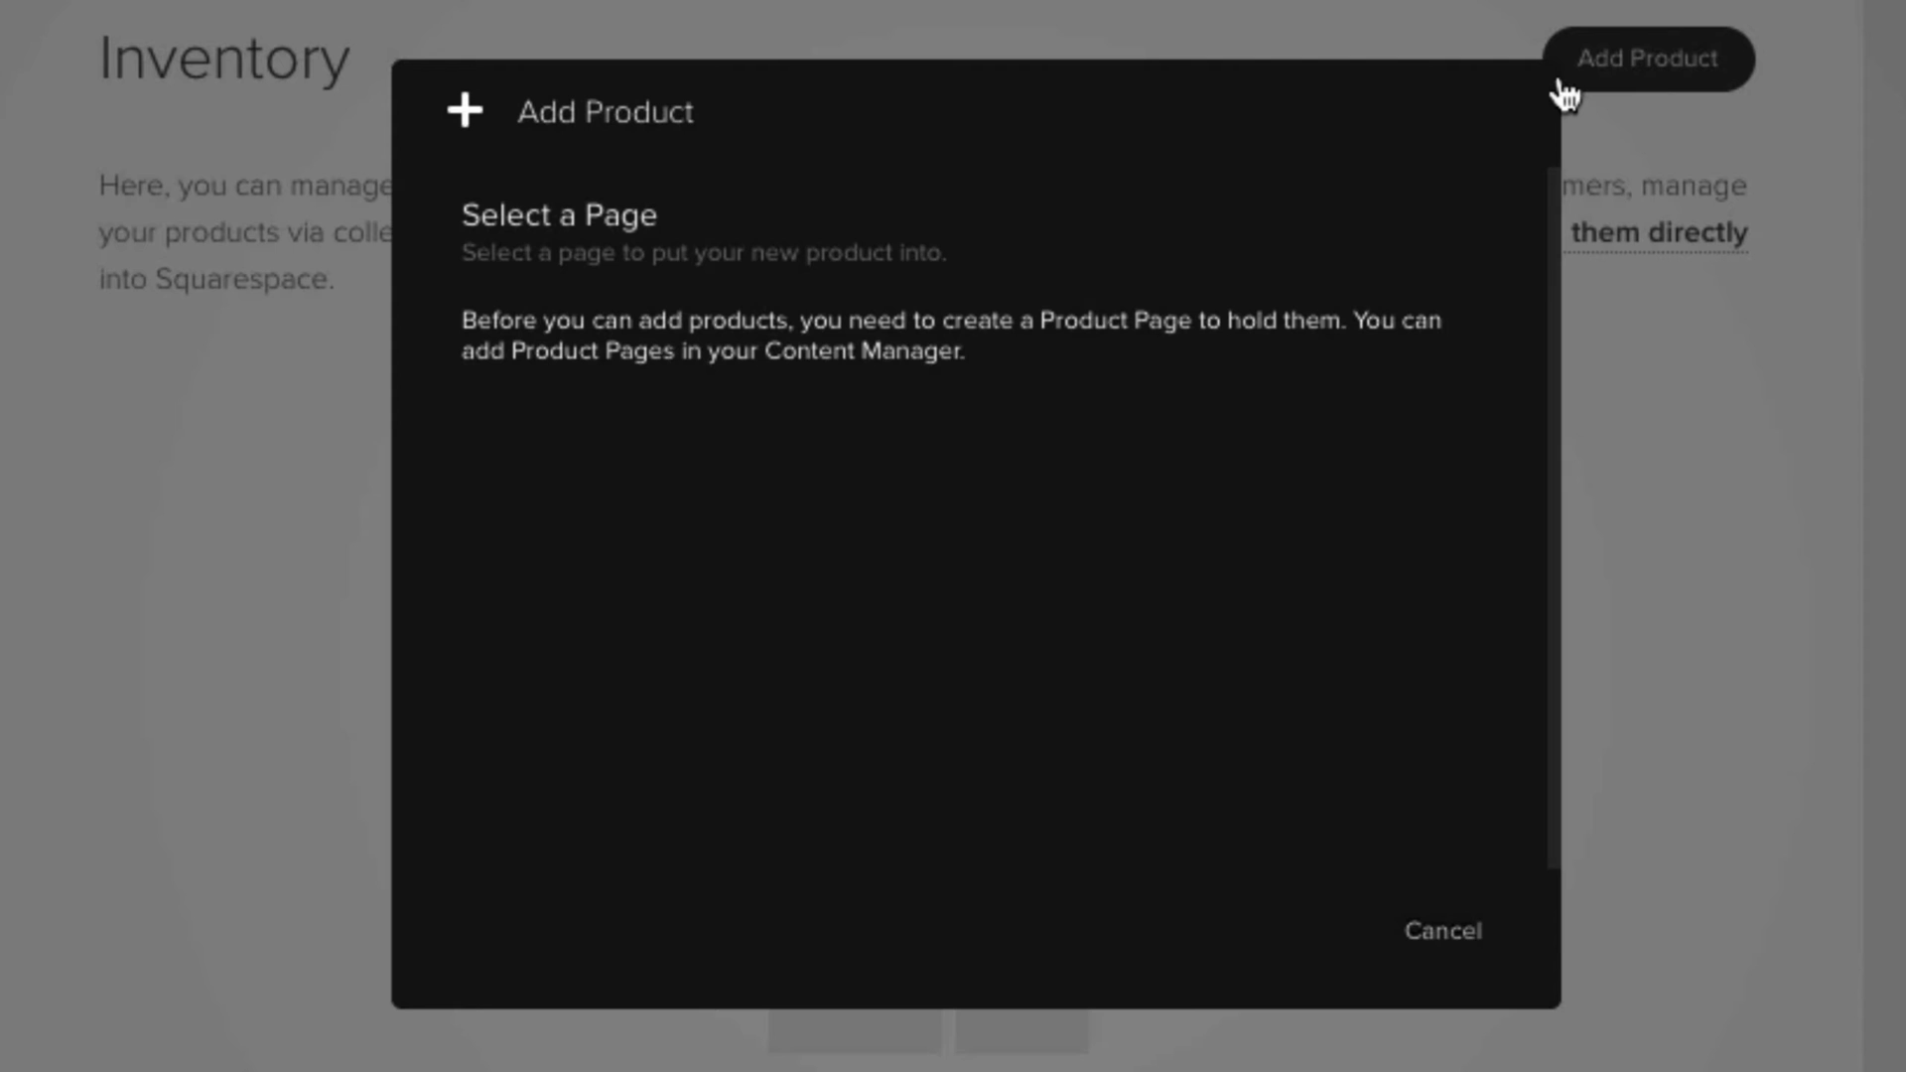
click(1459, 909)
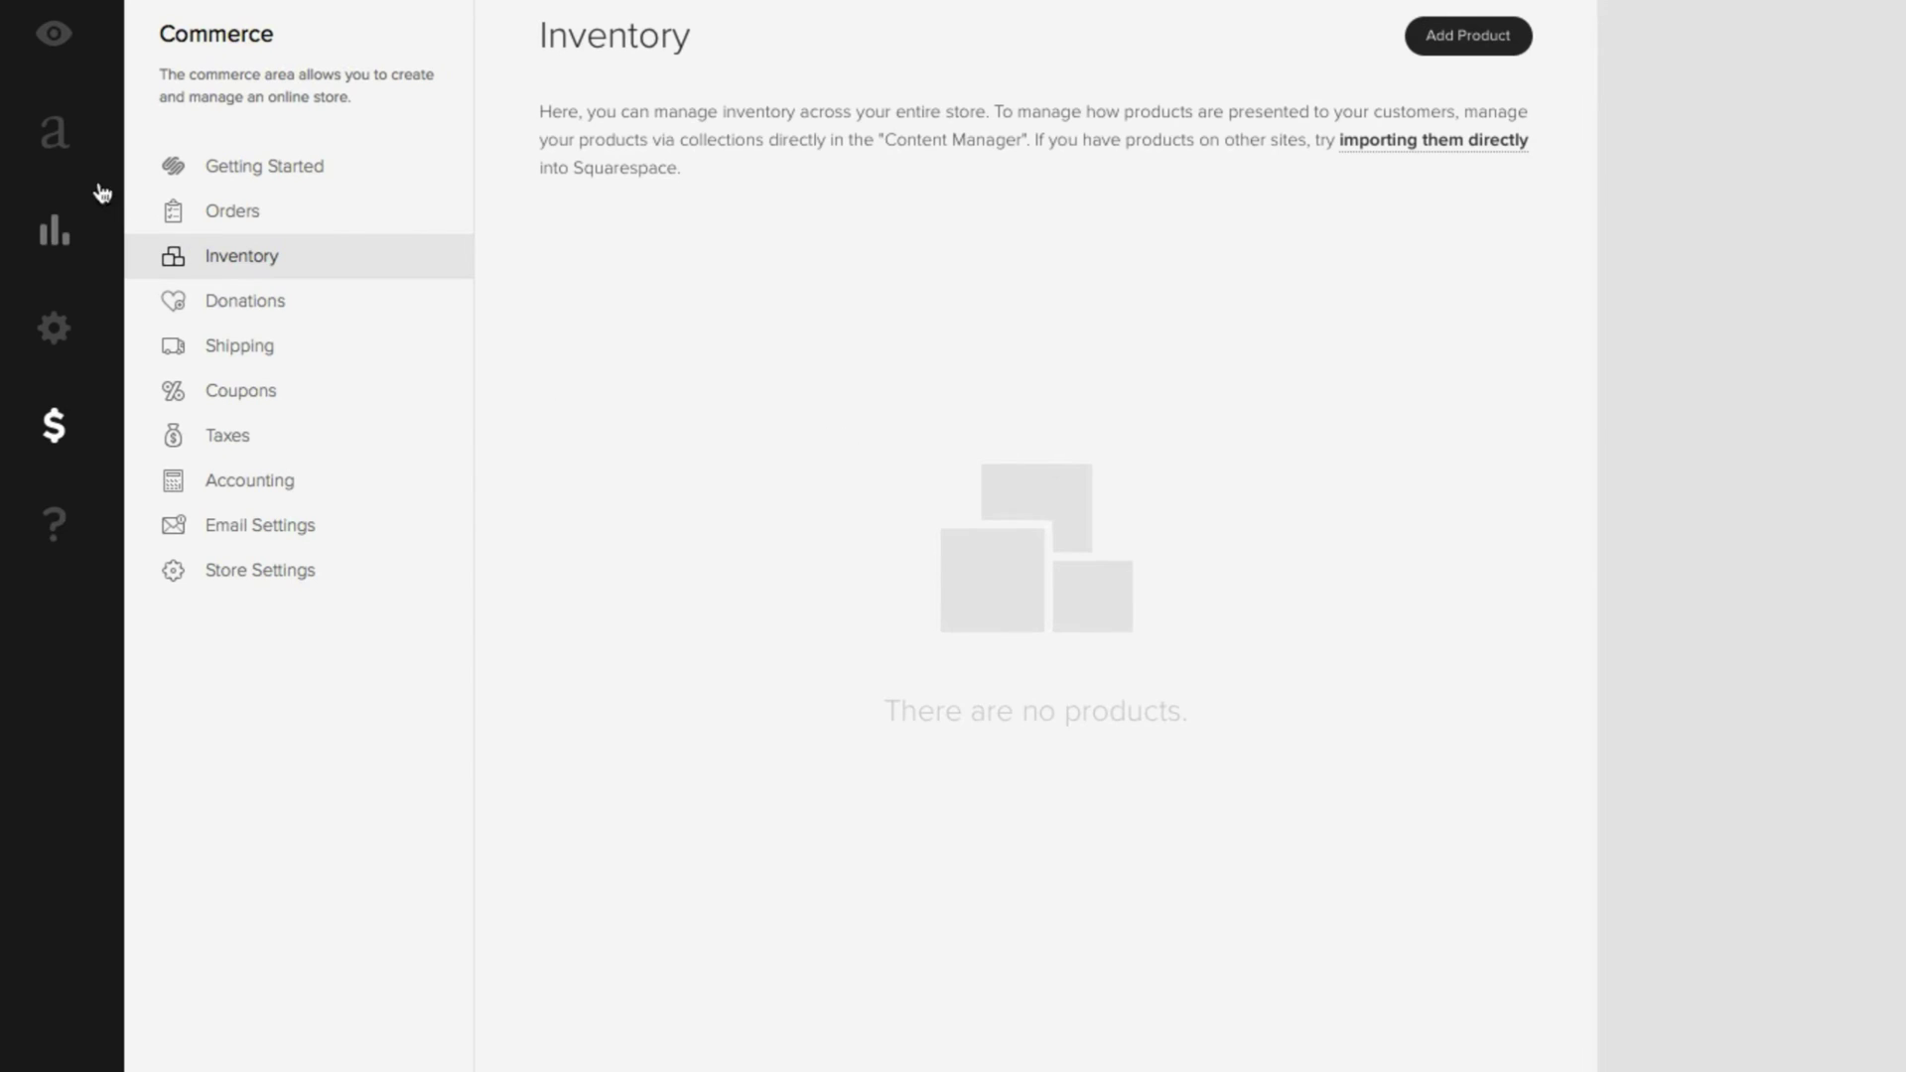
Add a Products page titled 'New Products' under Secondary Navigation and save it
click(83, 171)
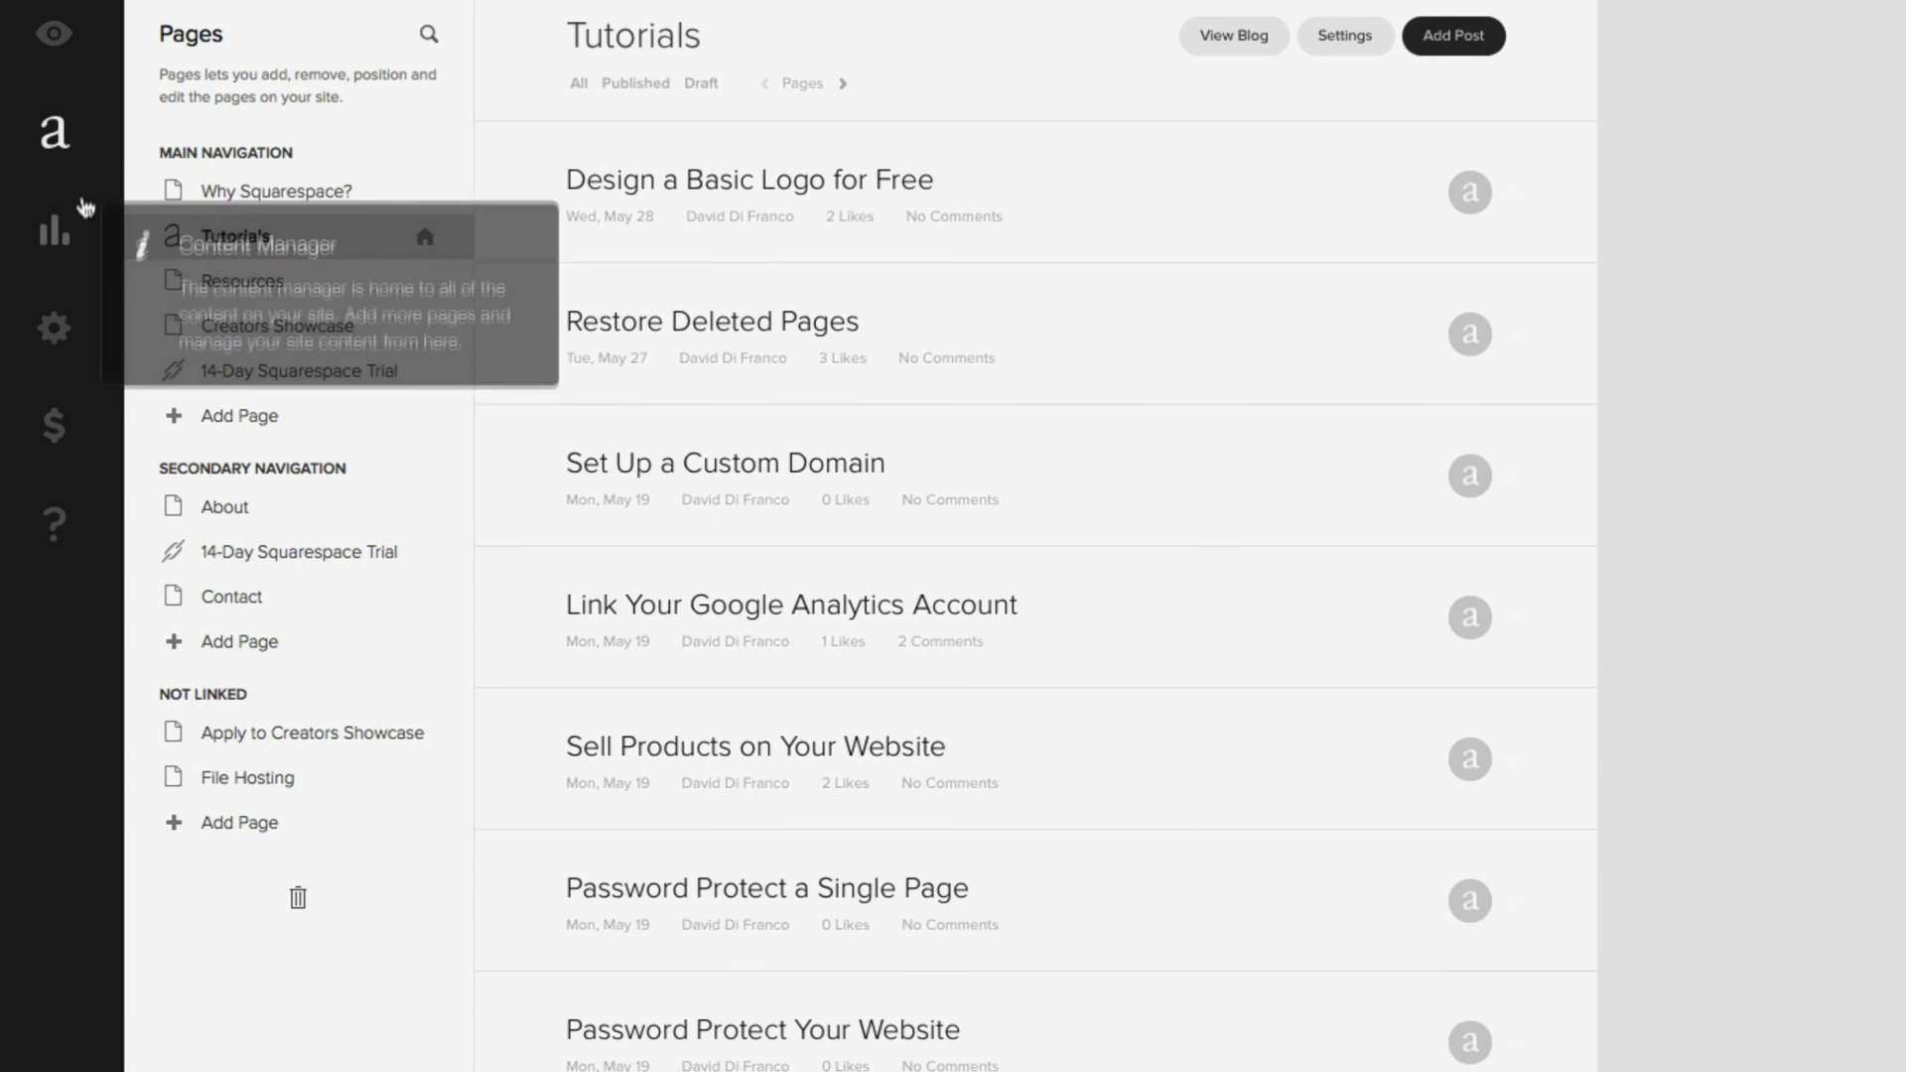
click(236, 643)
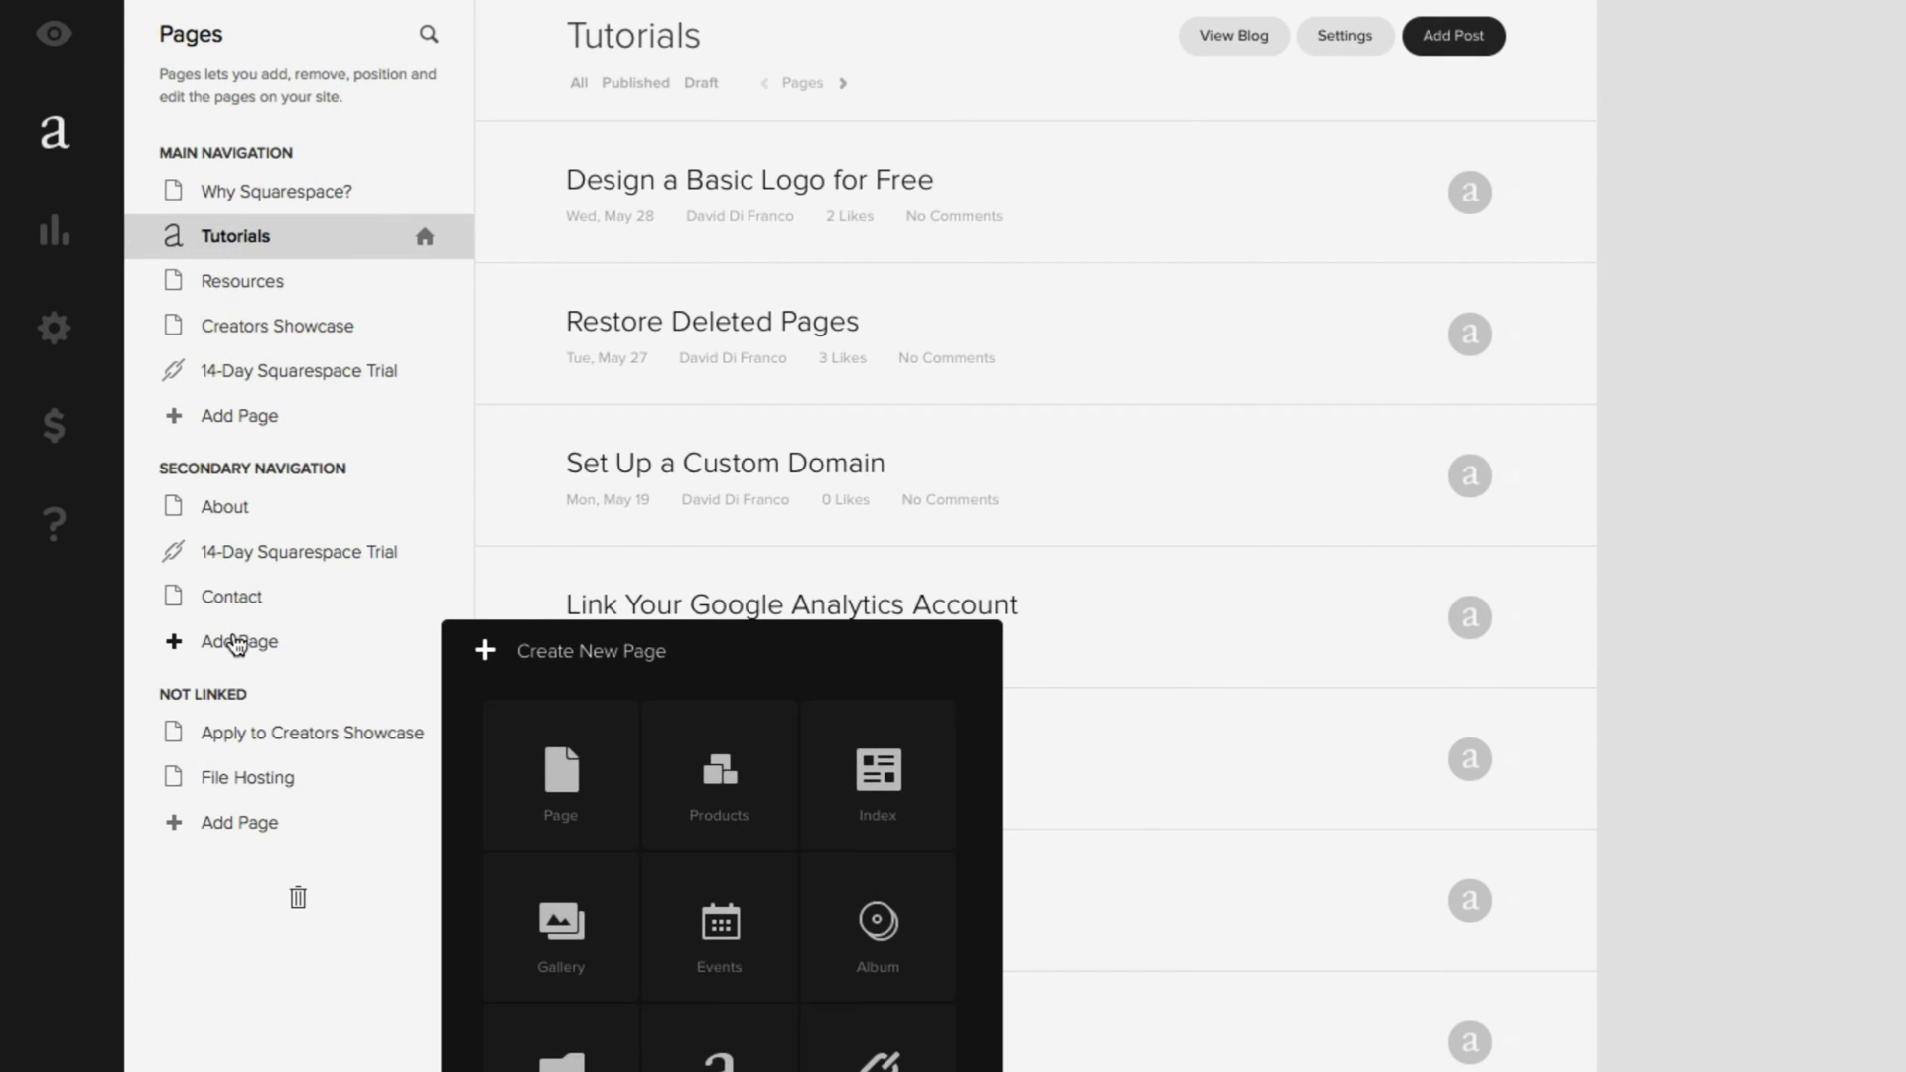
click(692, 770)
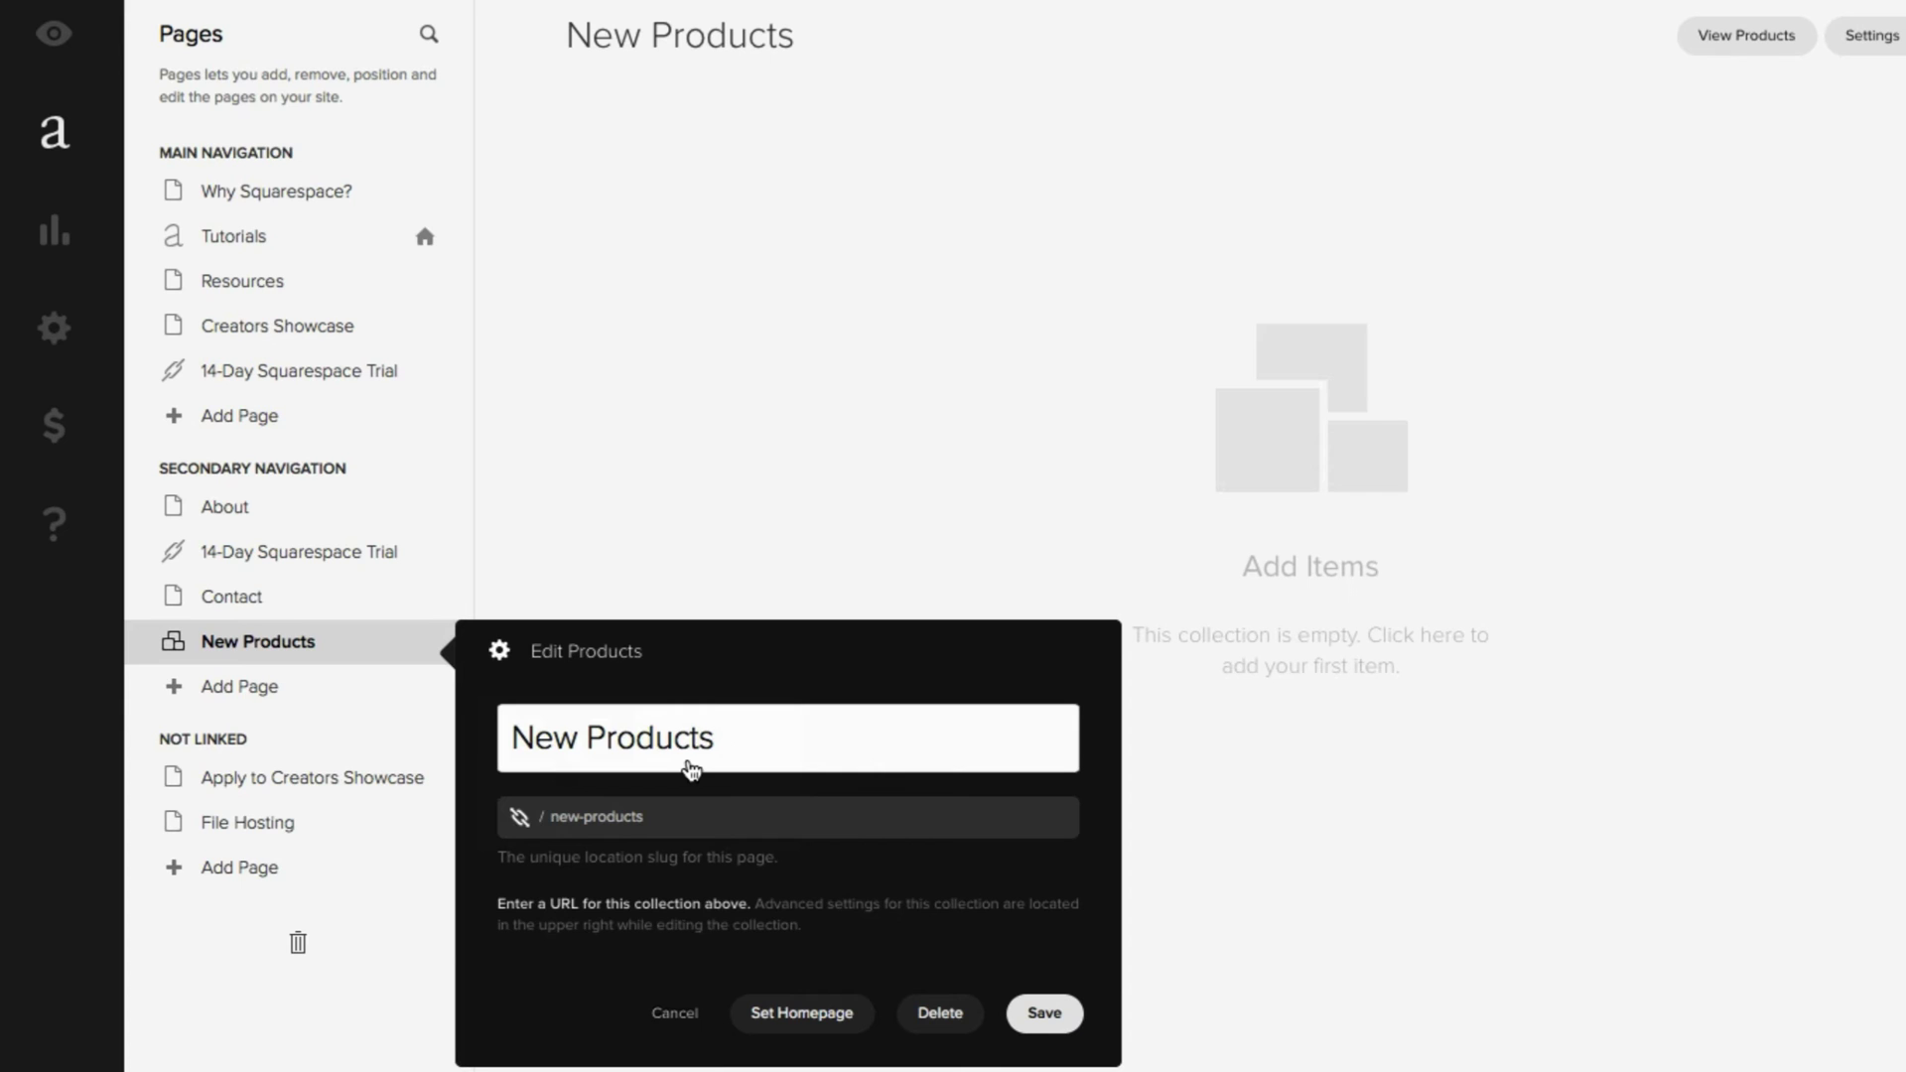
click(1036, 1012)
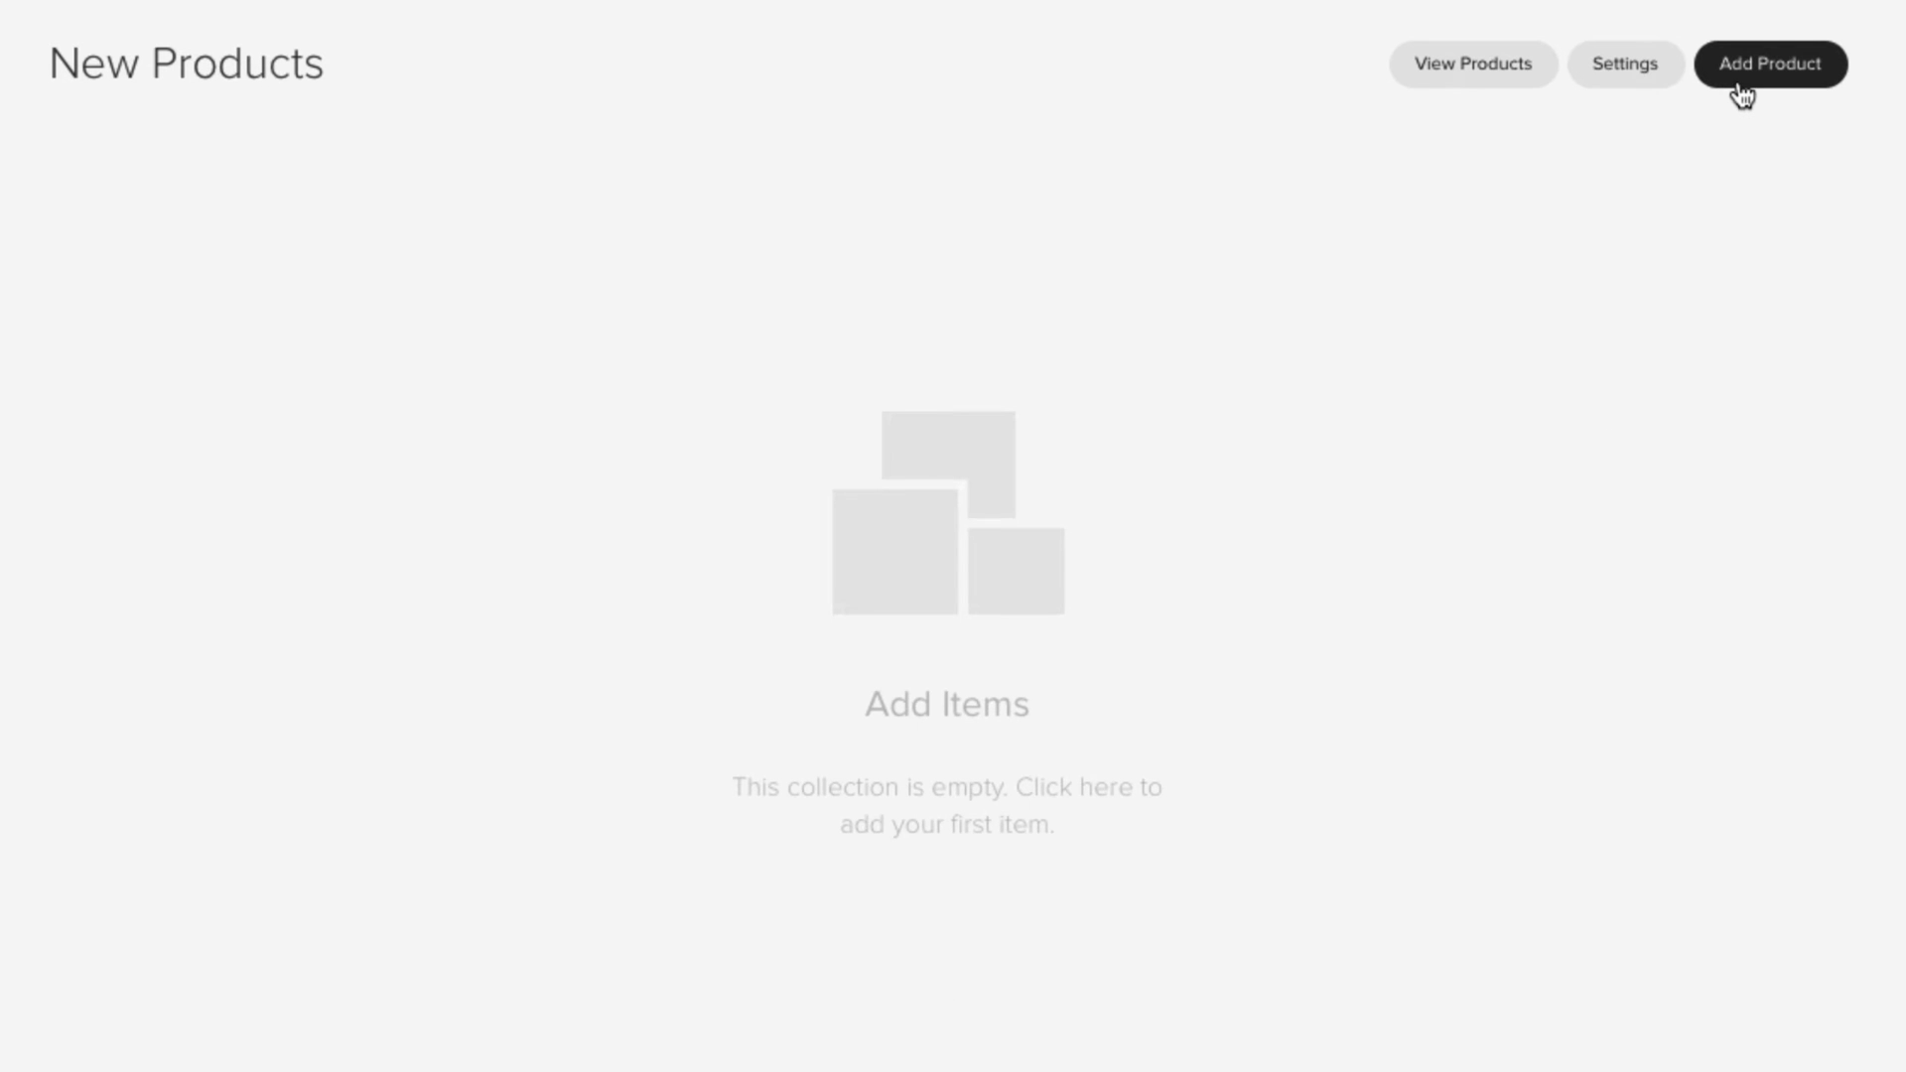
Add a Digital product to New Products, bringing up its blank $0.00 editor
click(1742, 94)
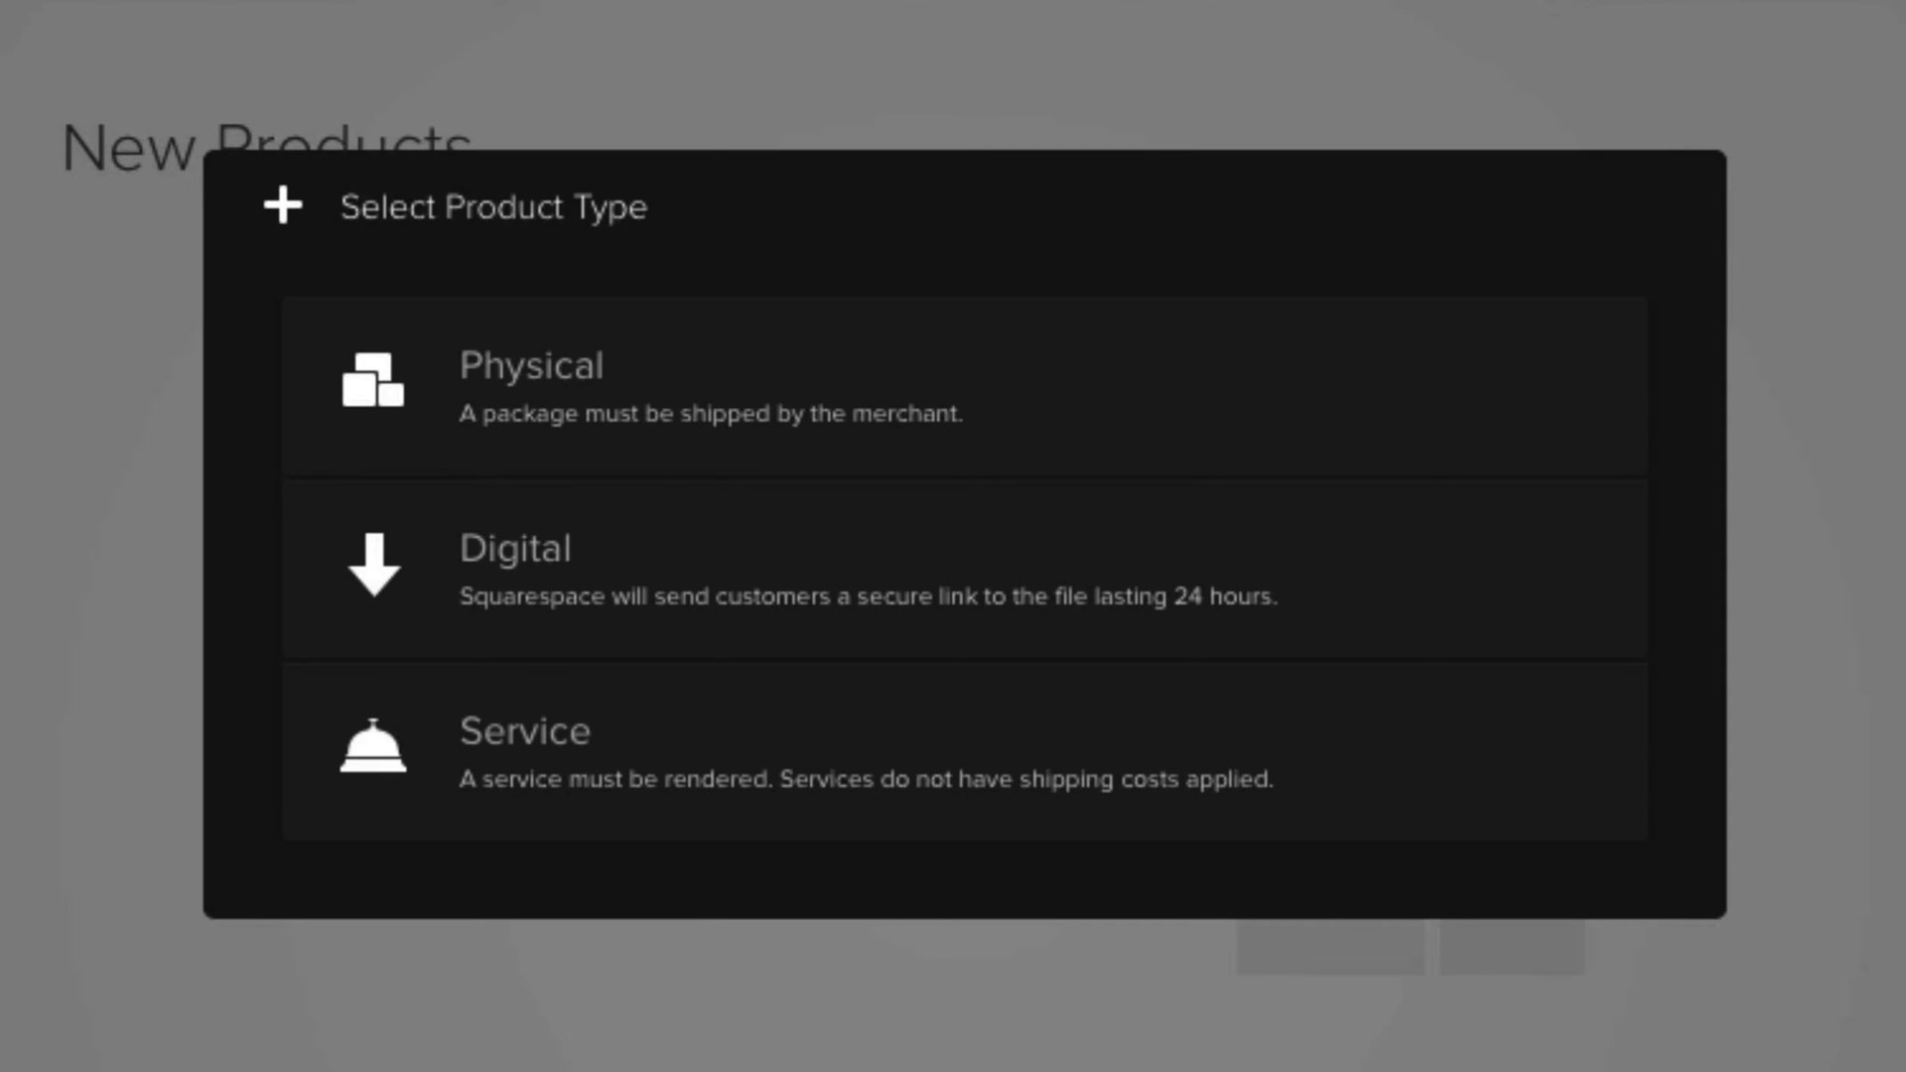
click(600, 566)
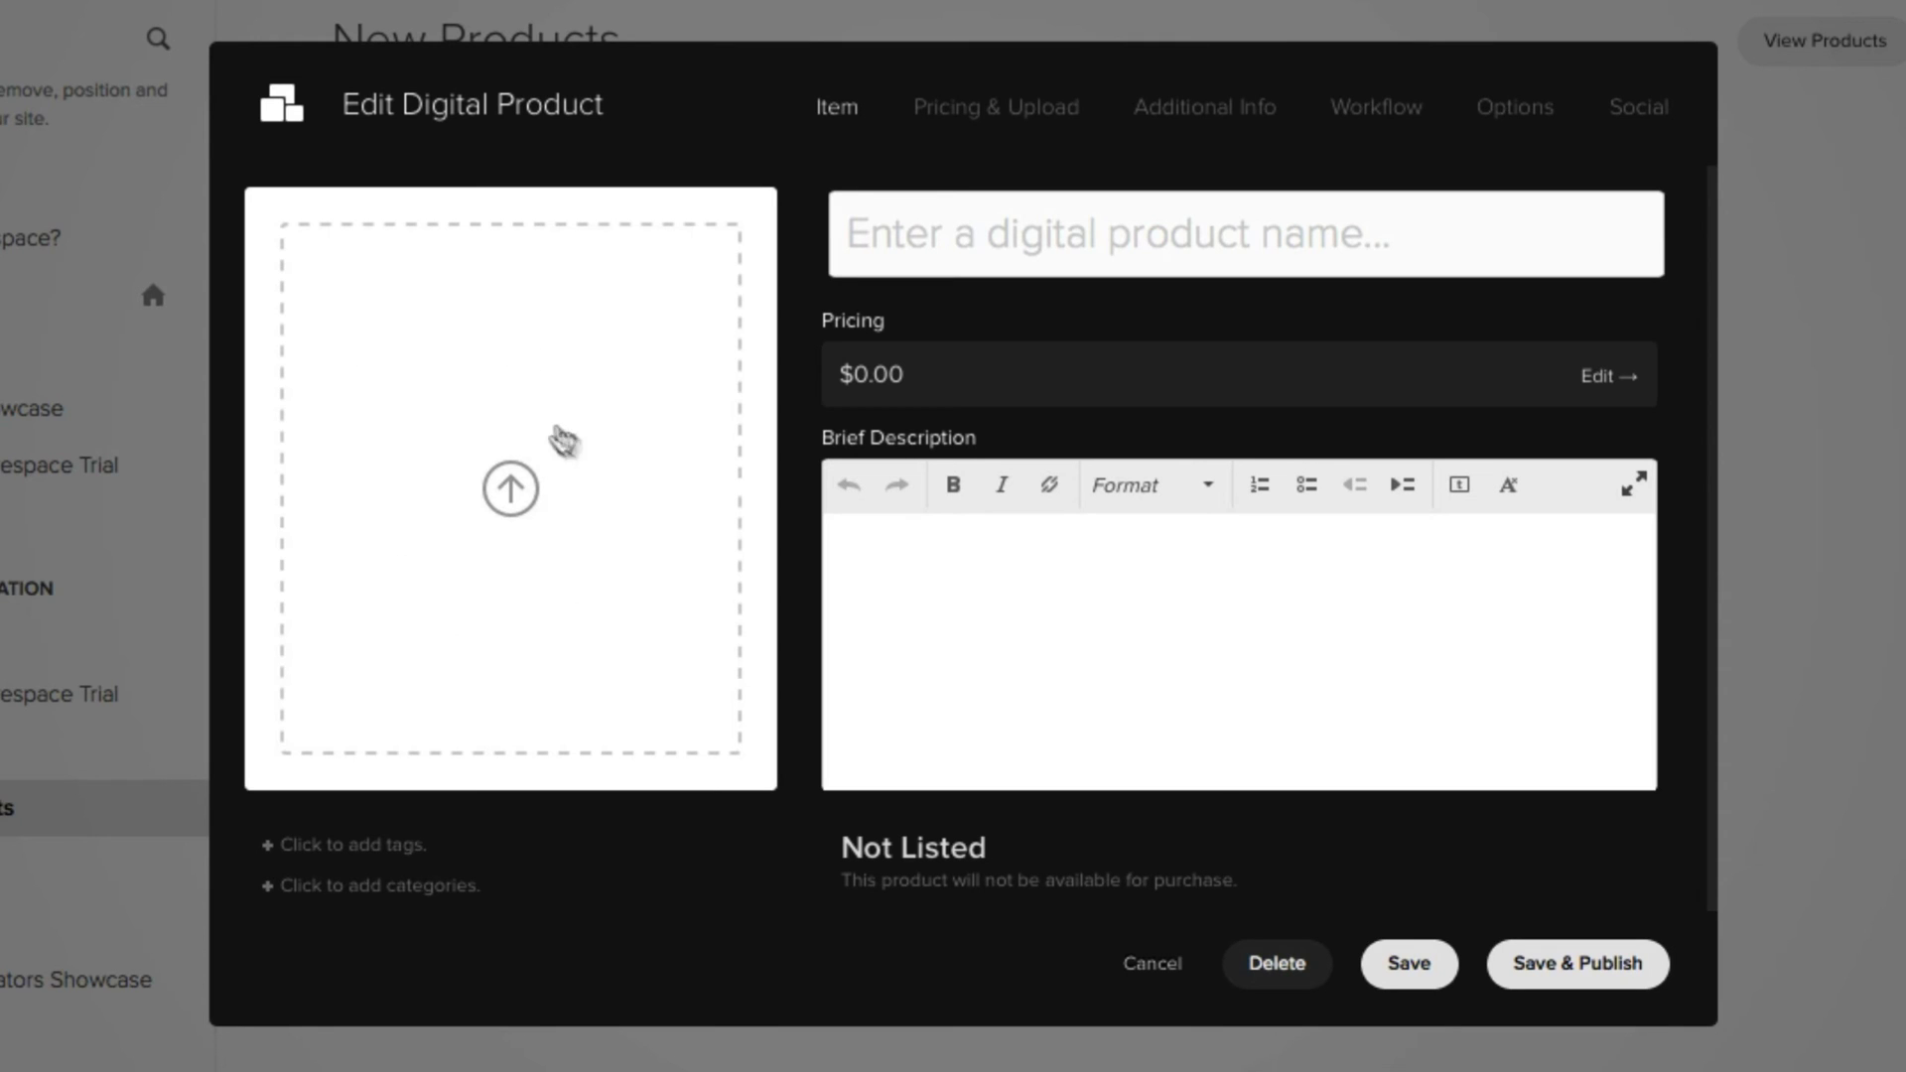
Name the product 'YouTube Tips'
click(1039, 230)
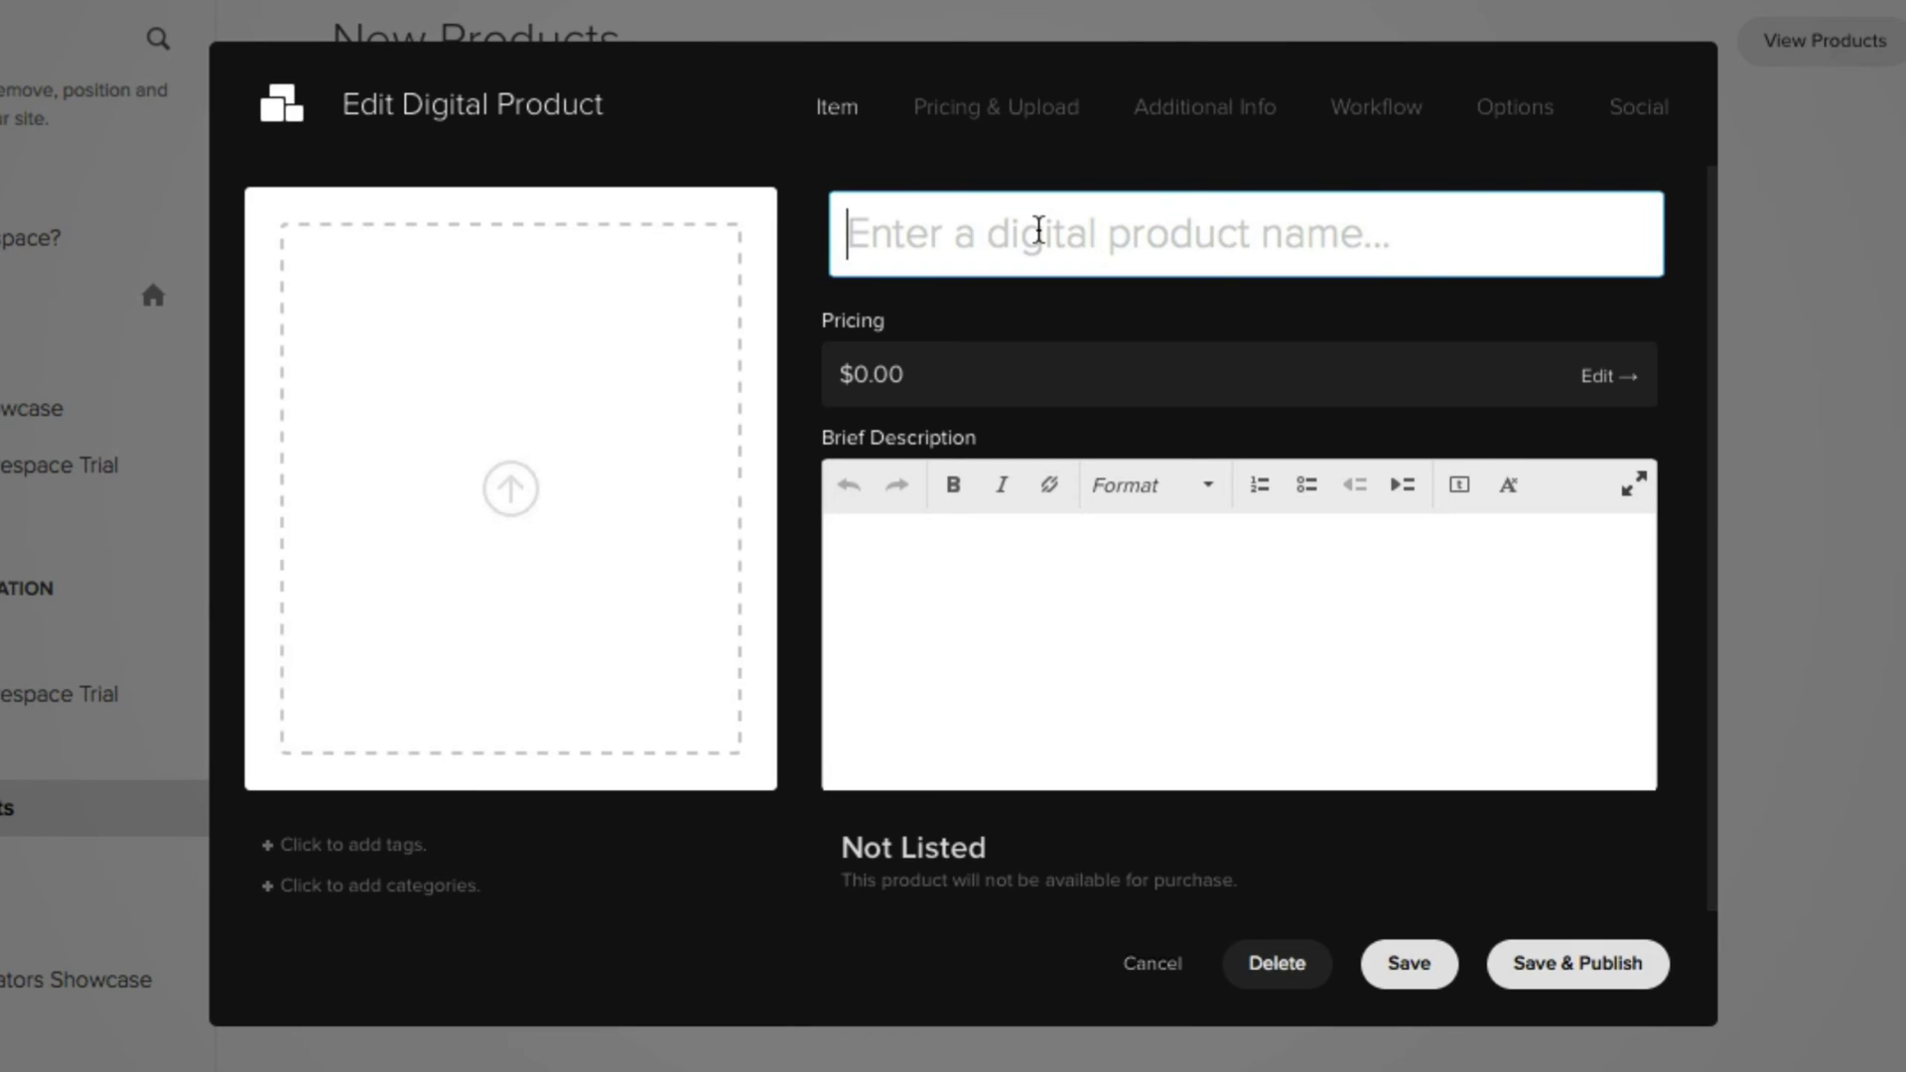
text(YouTUbe)
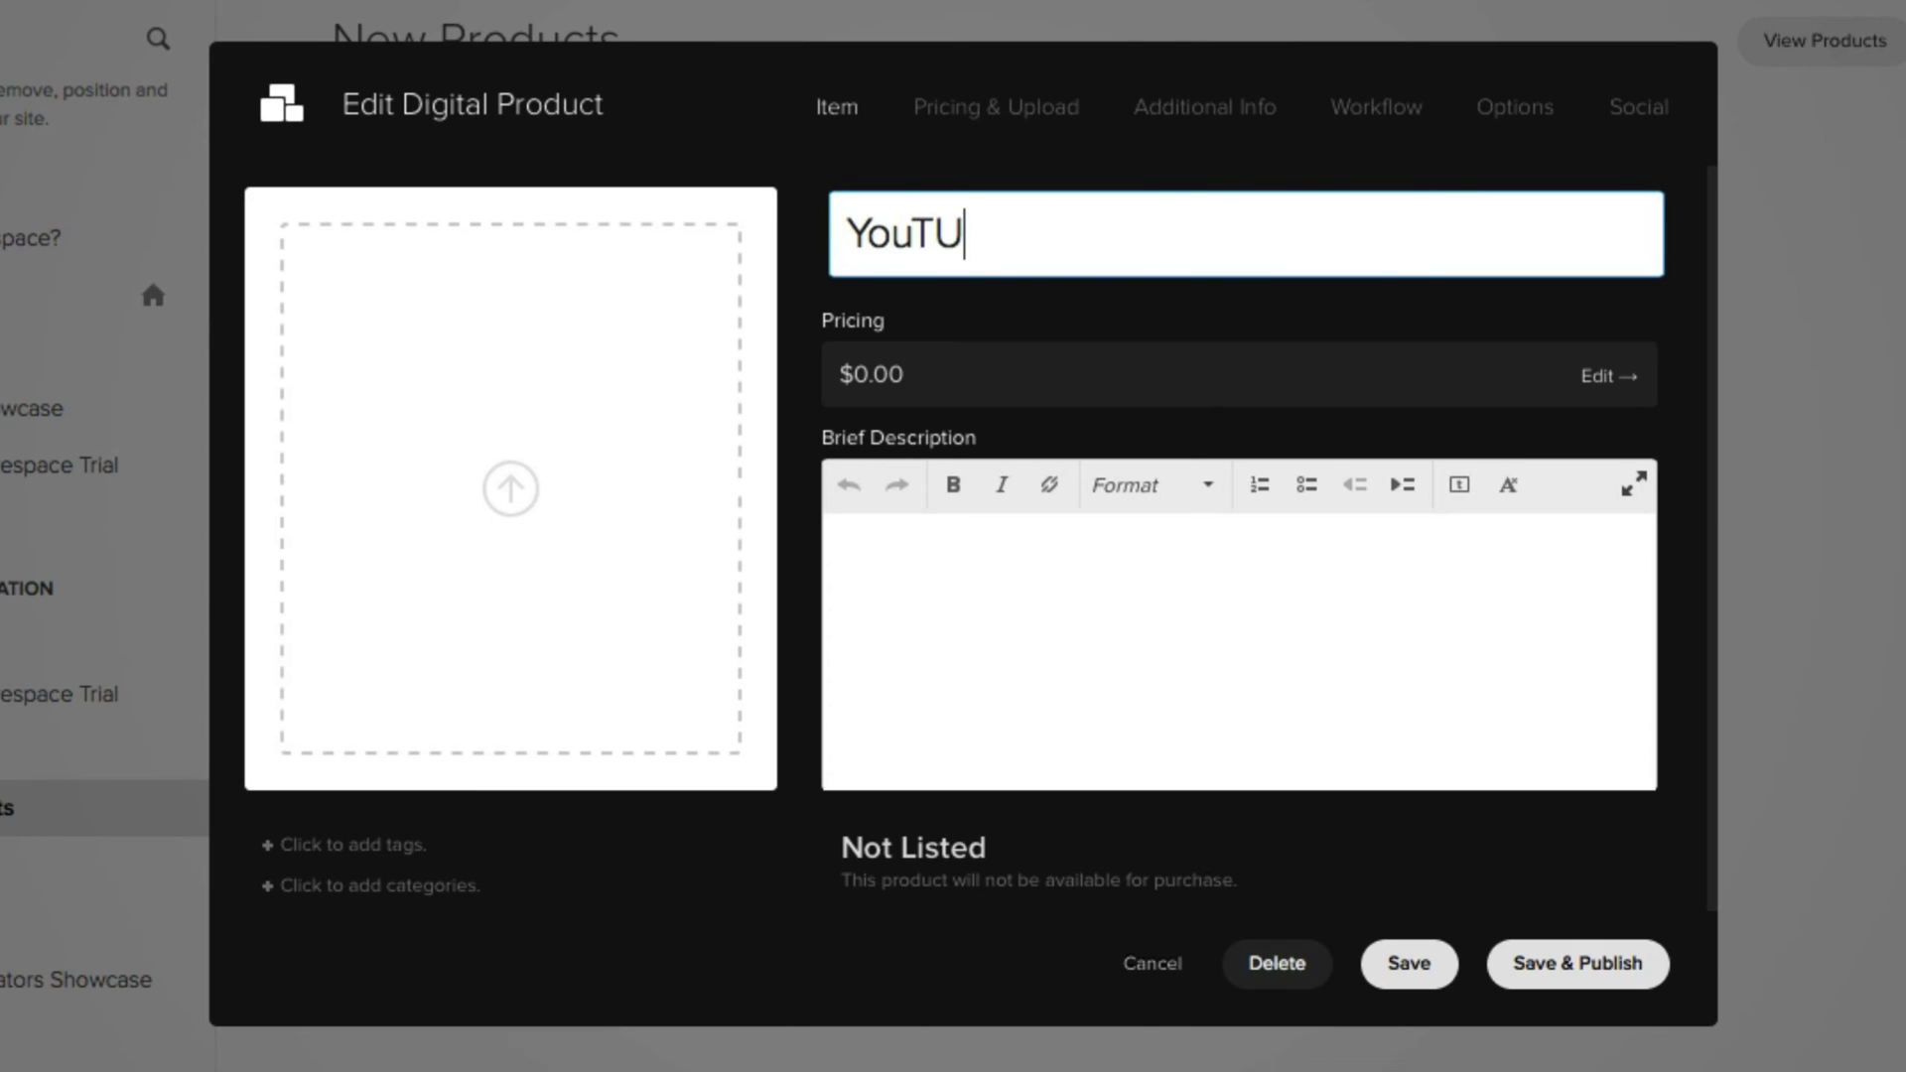
key(BackSpace)
key(BackSpace)
key(BackSpace)
text(ube Tup)
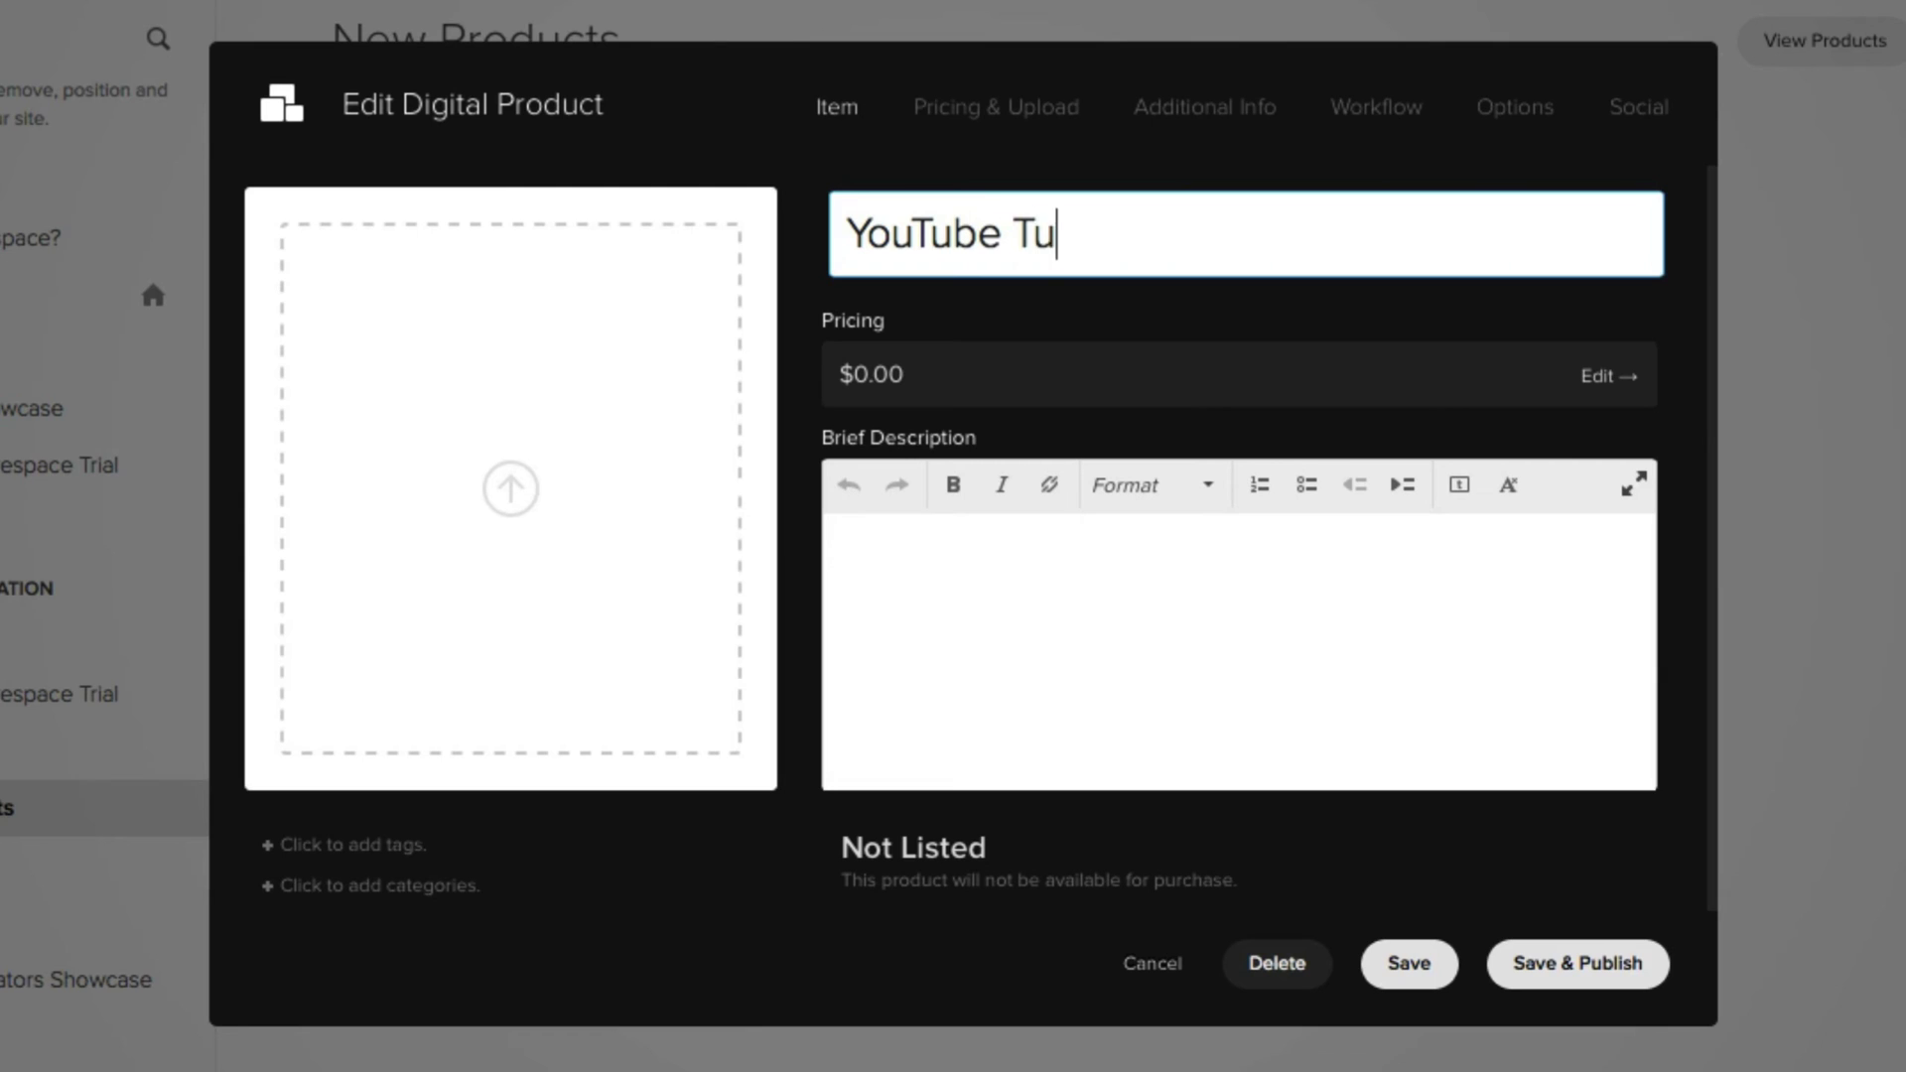
key(BackSpace)
key(BackSpace)
text(ips)
Set the price to $4.95 with a 3.95 sale price and turn On Sale on
click(1027, 378)
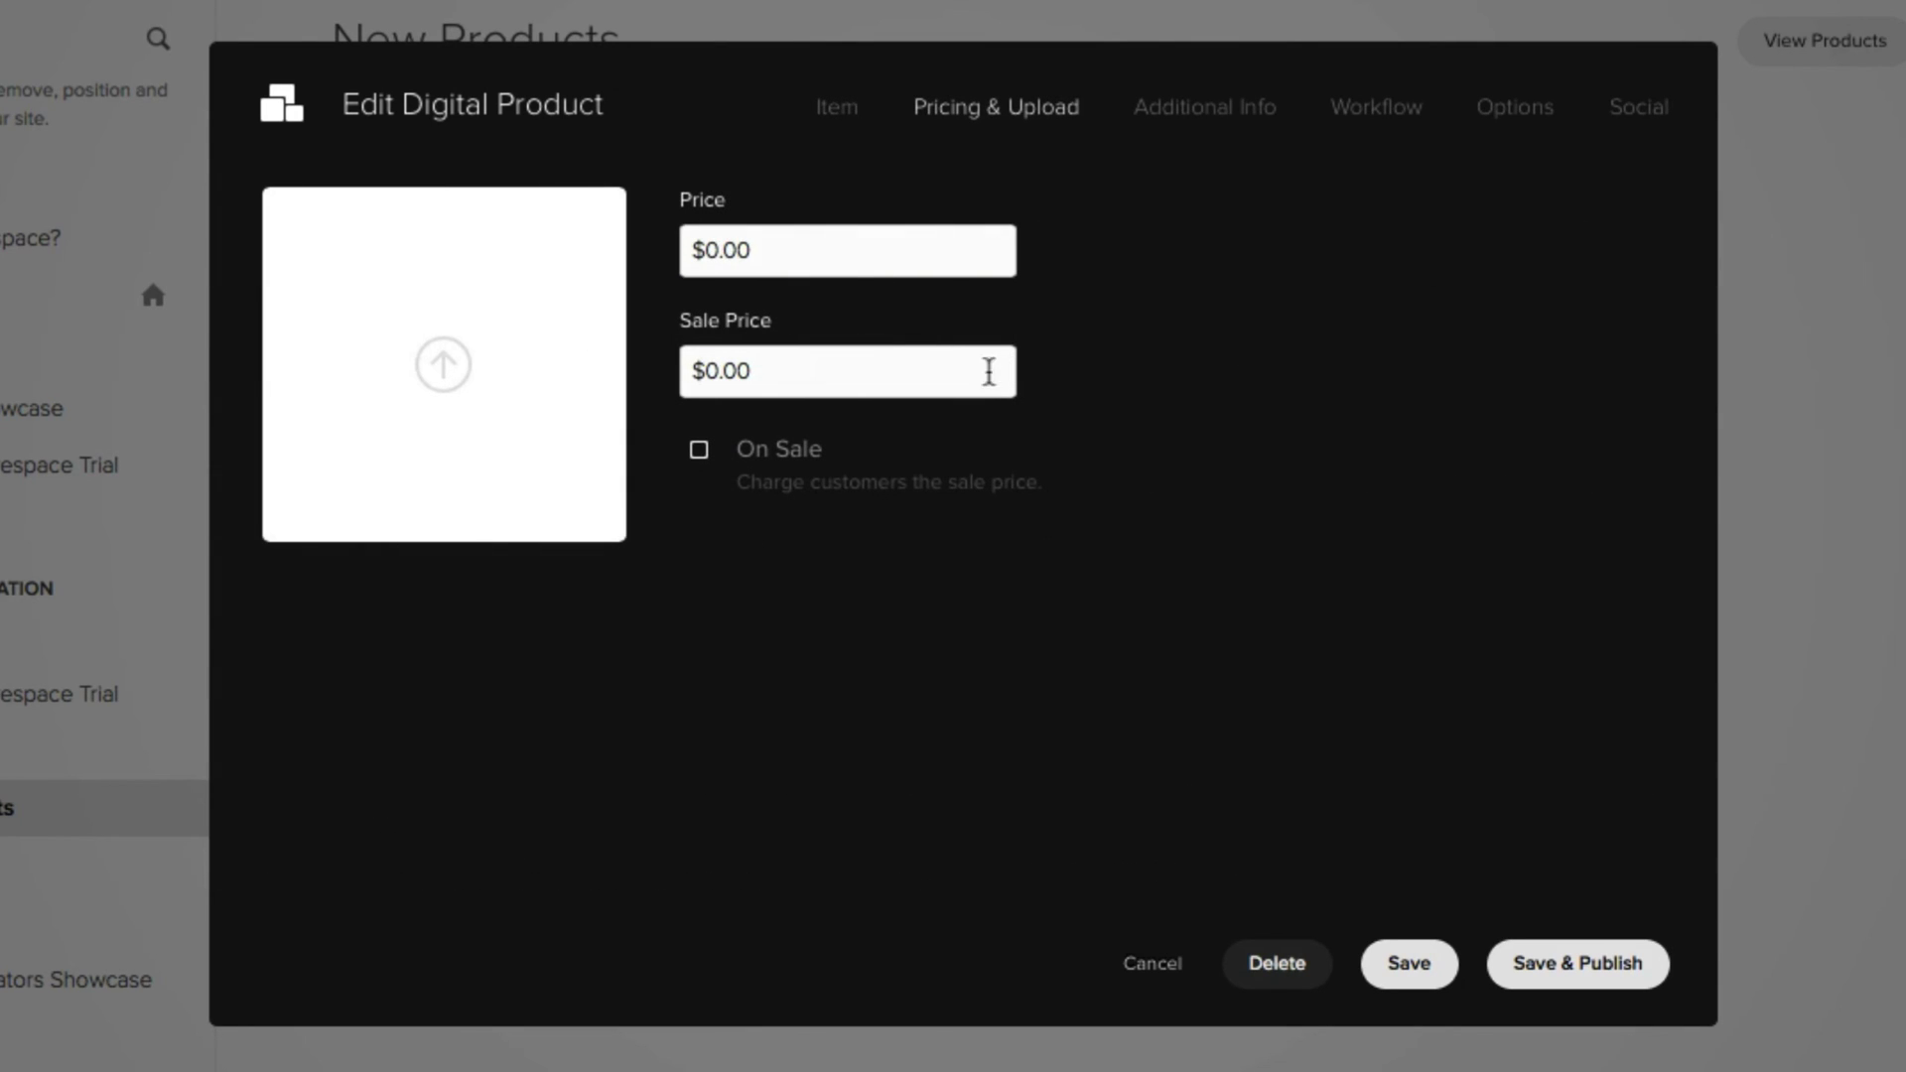
click(708, 252)
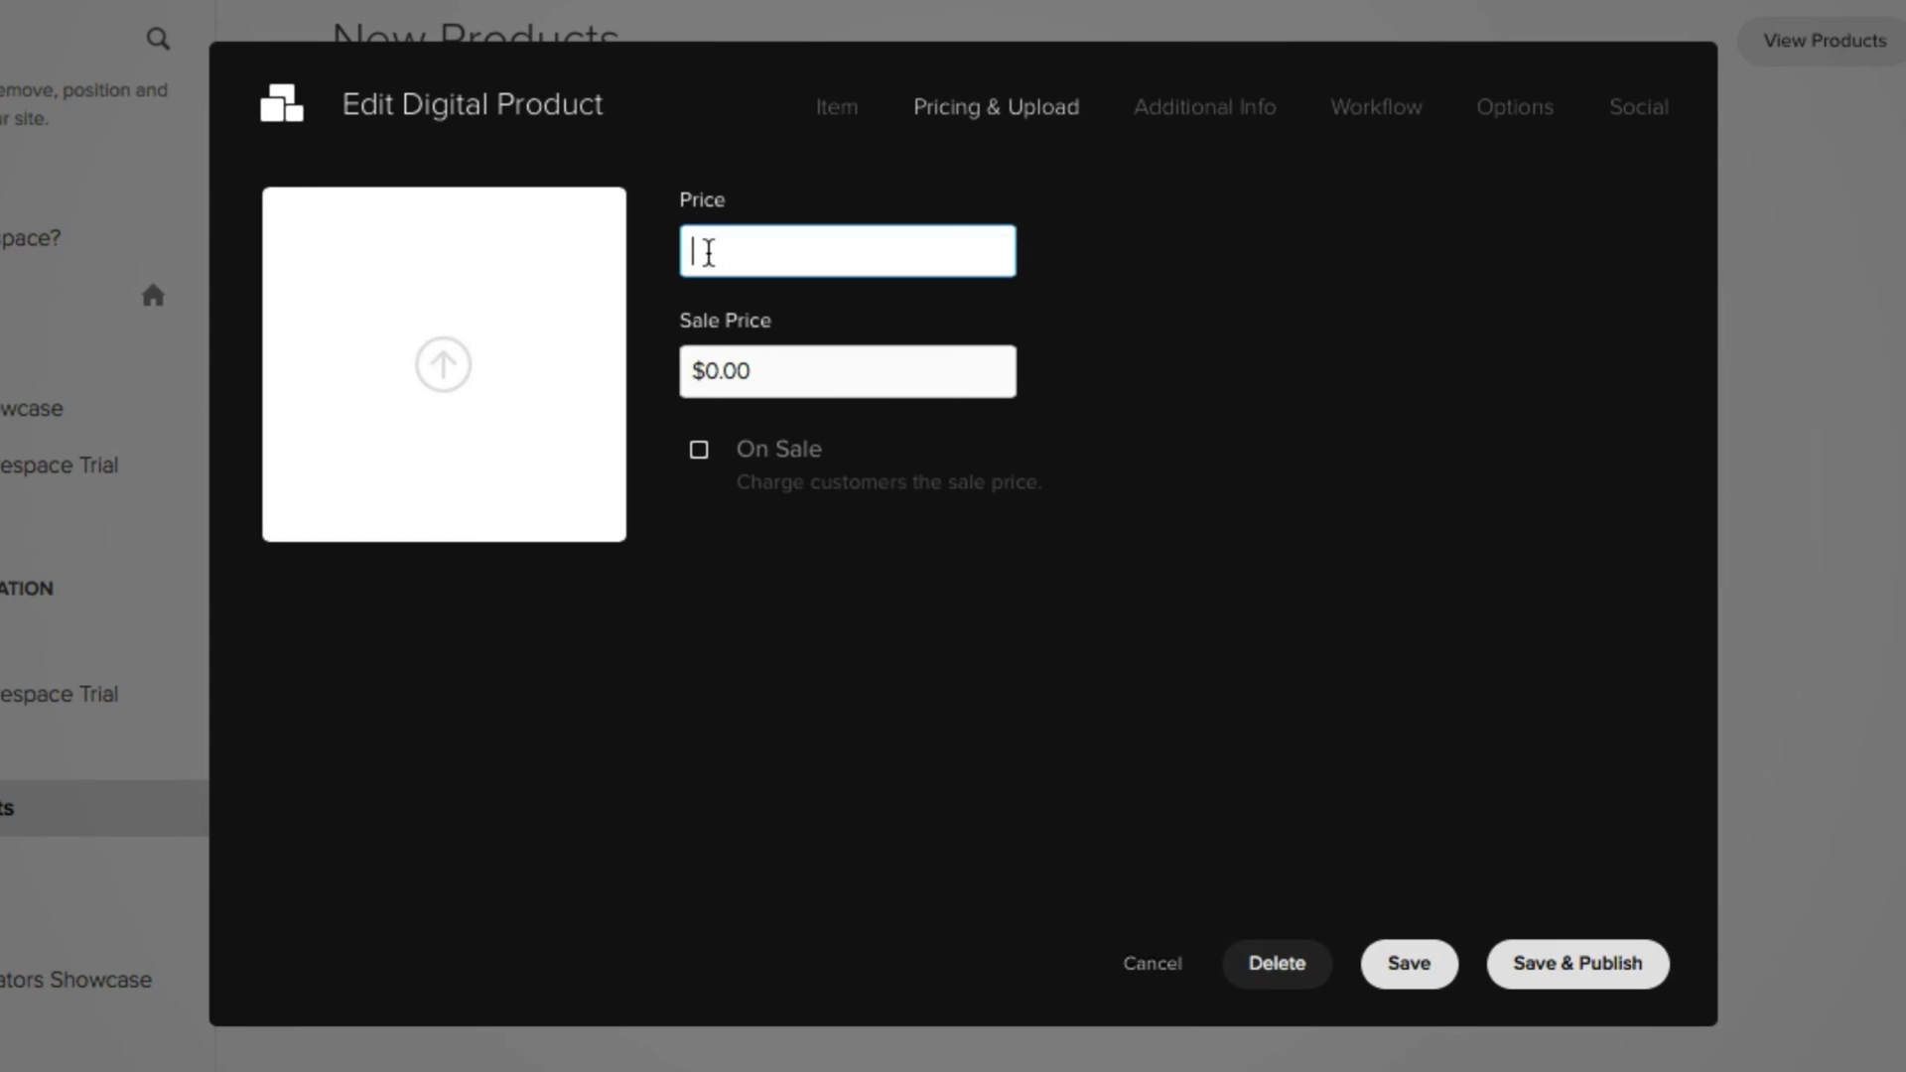
text(4.95)
key(Tab)
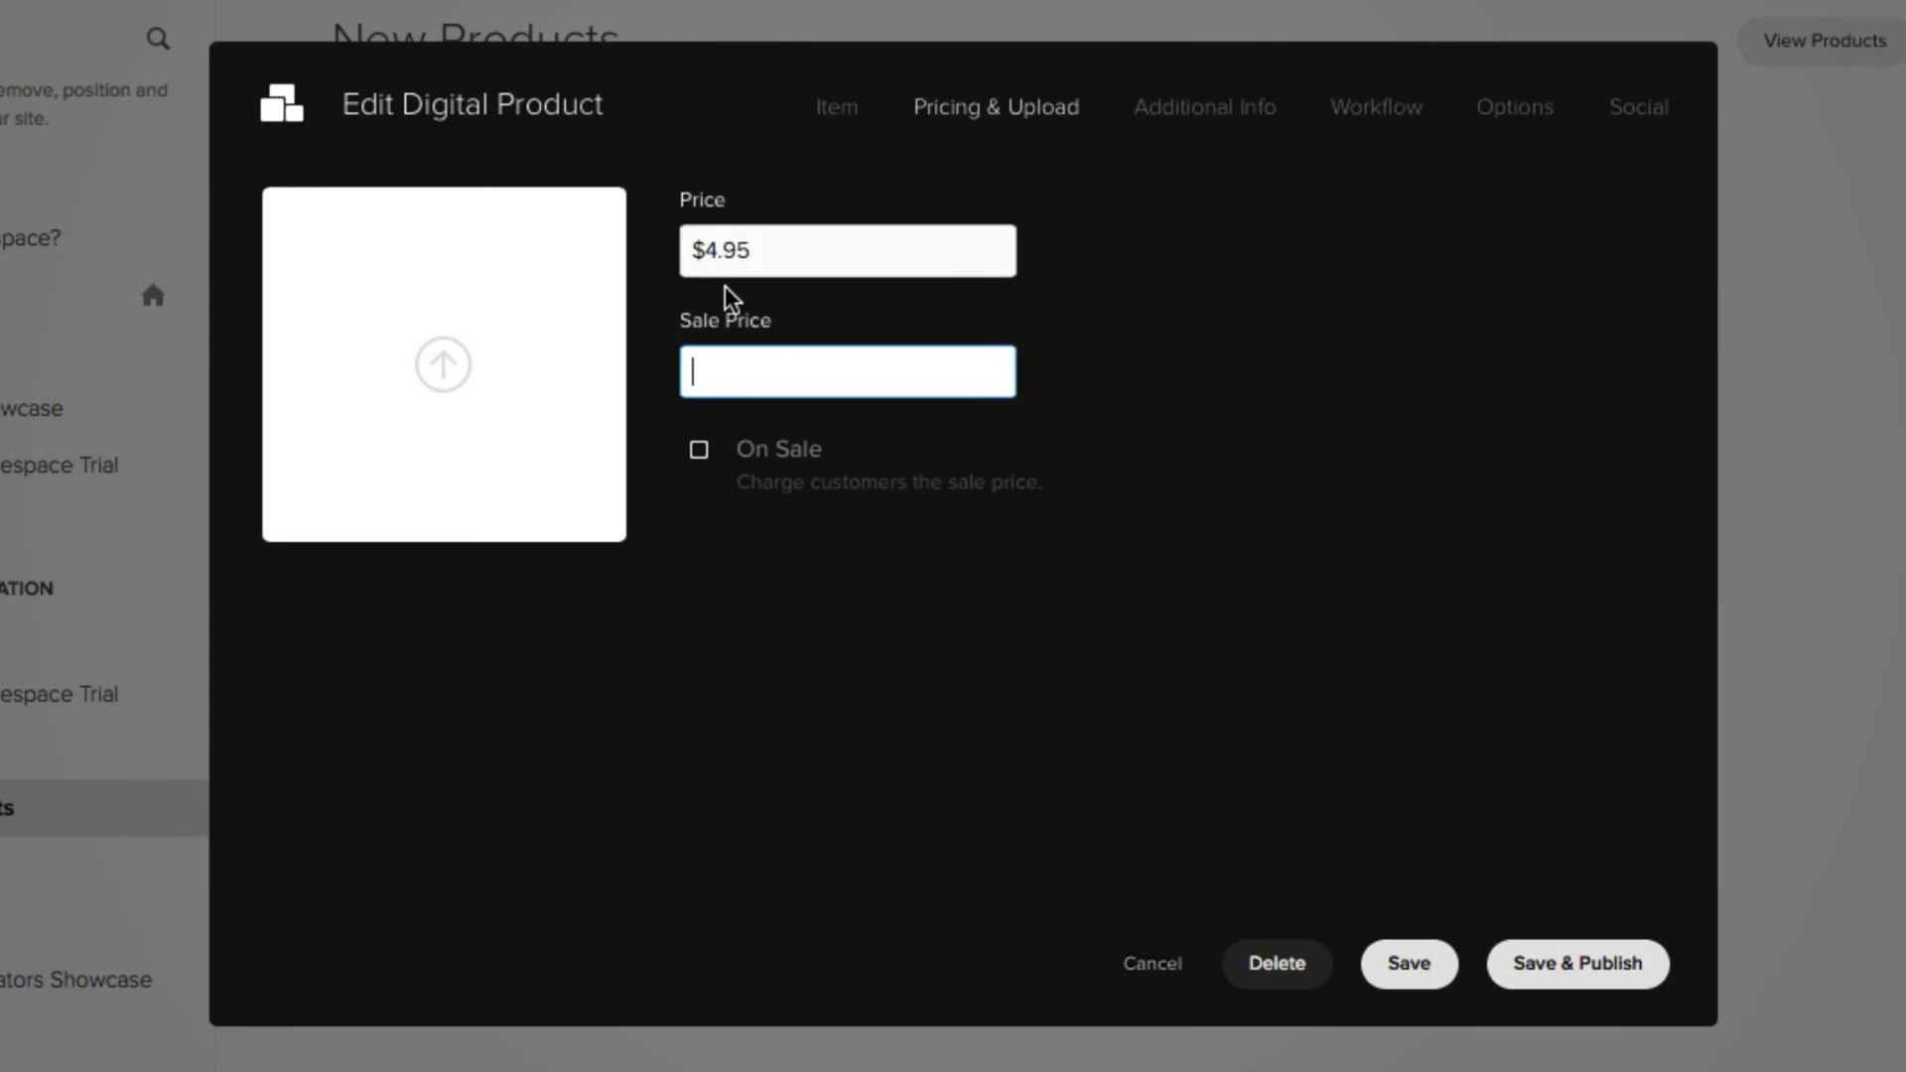
text(3.95)
click(759, 455)
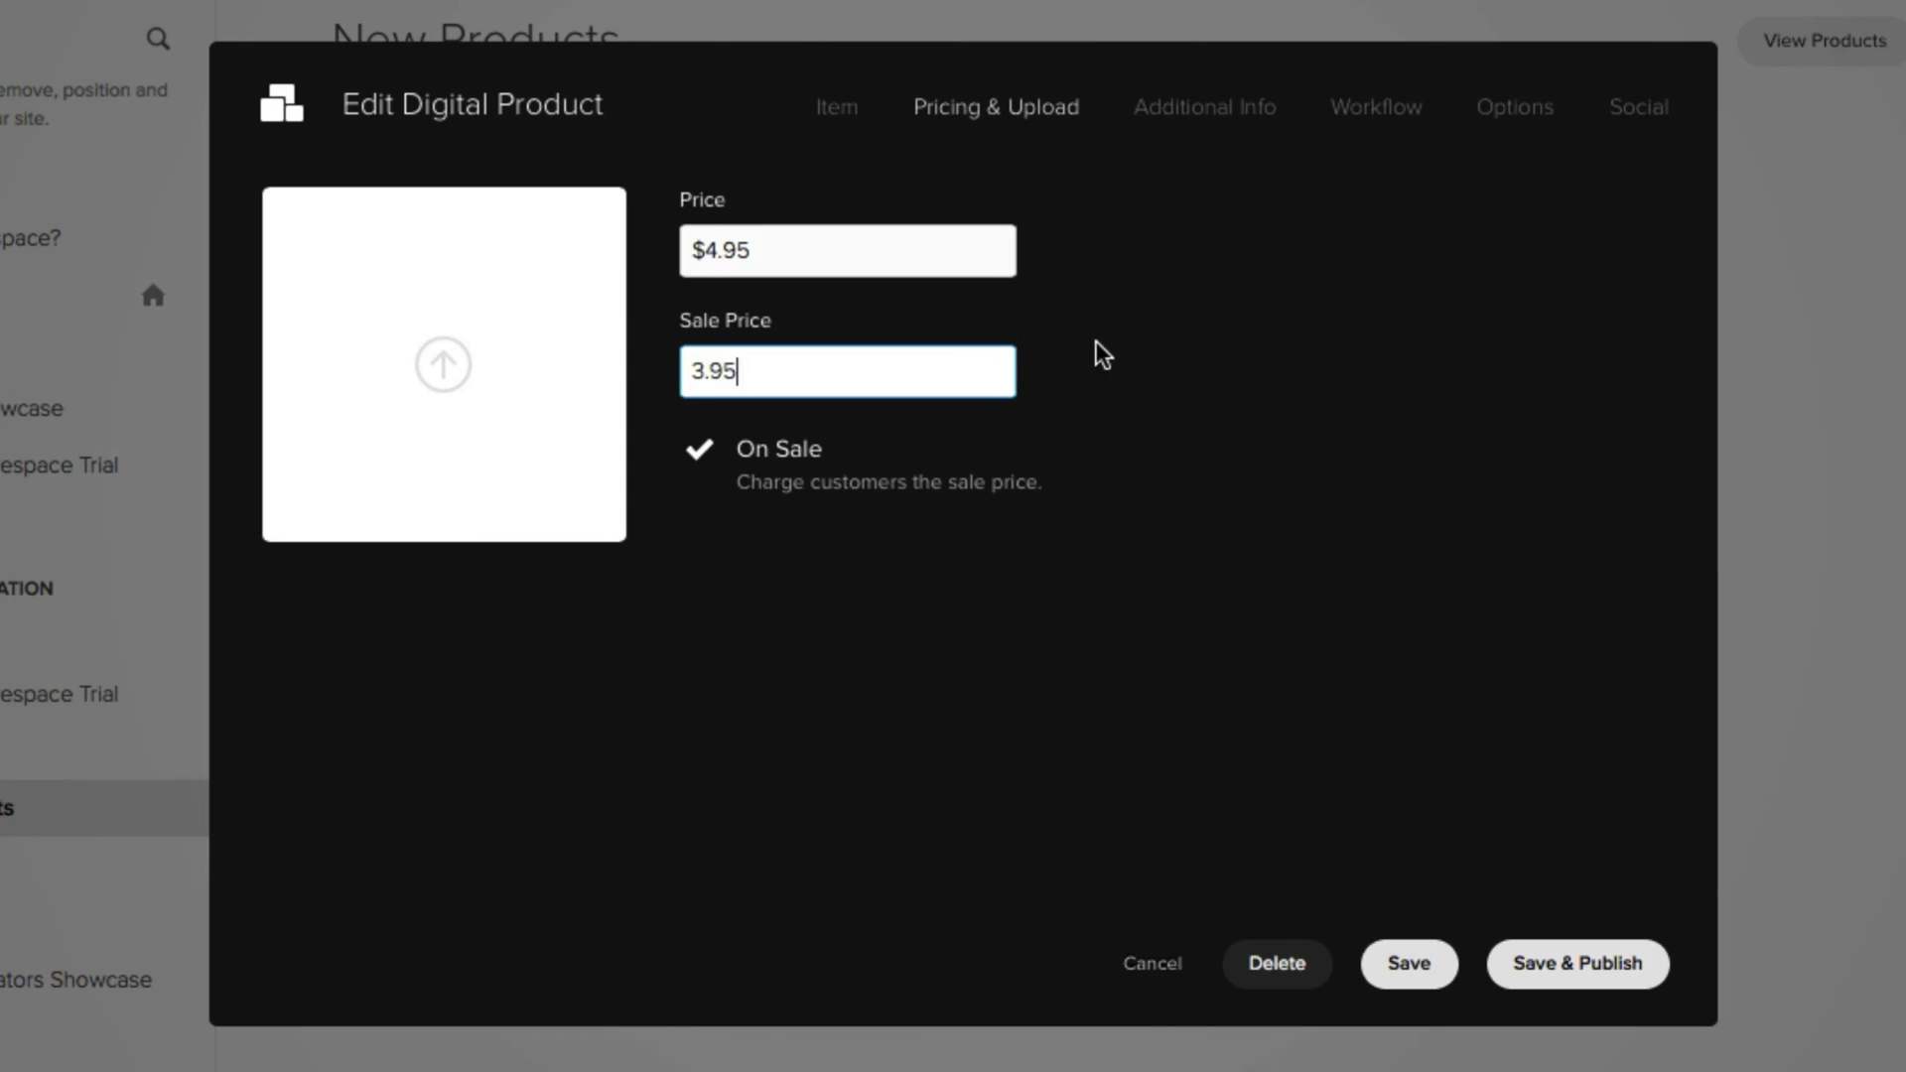
Create a new checkout form in the product's Workflow and name it 'Checkout'
click(1189, 126)
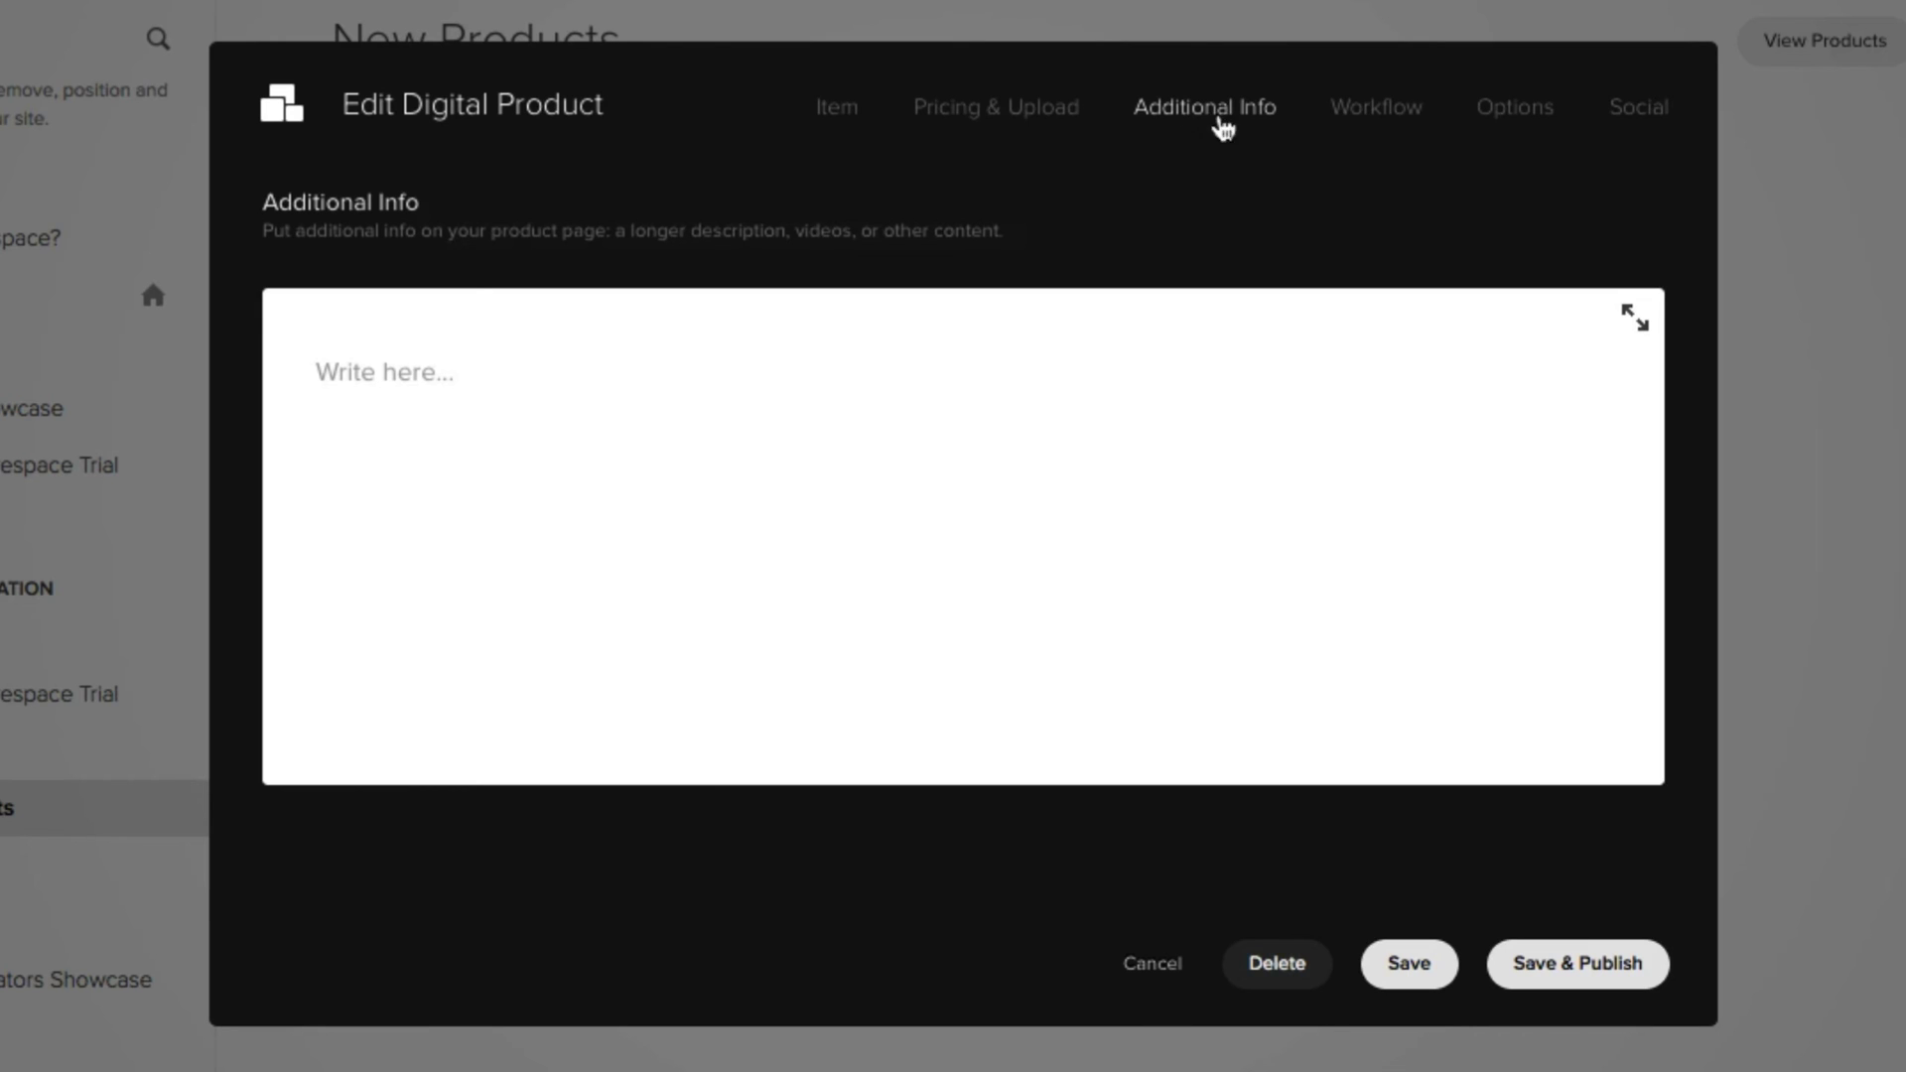
click(1338, 109)
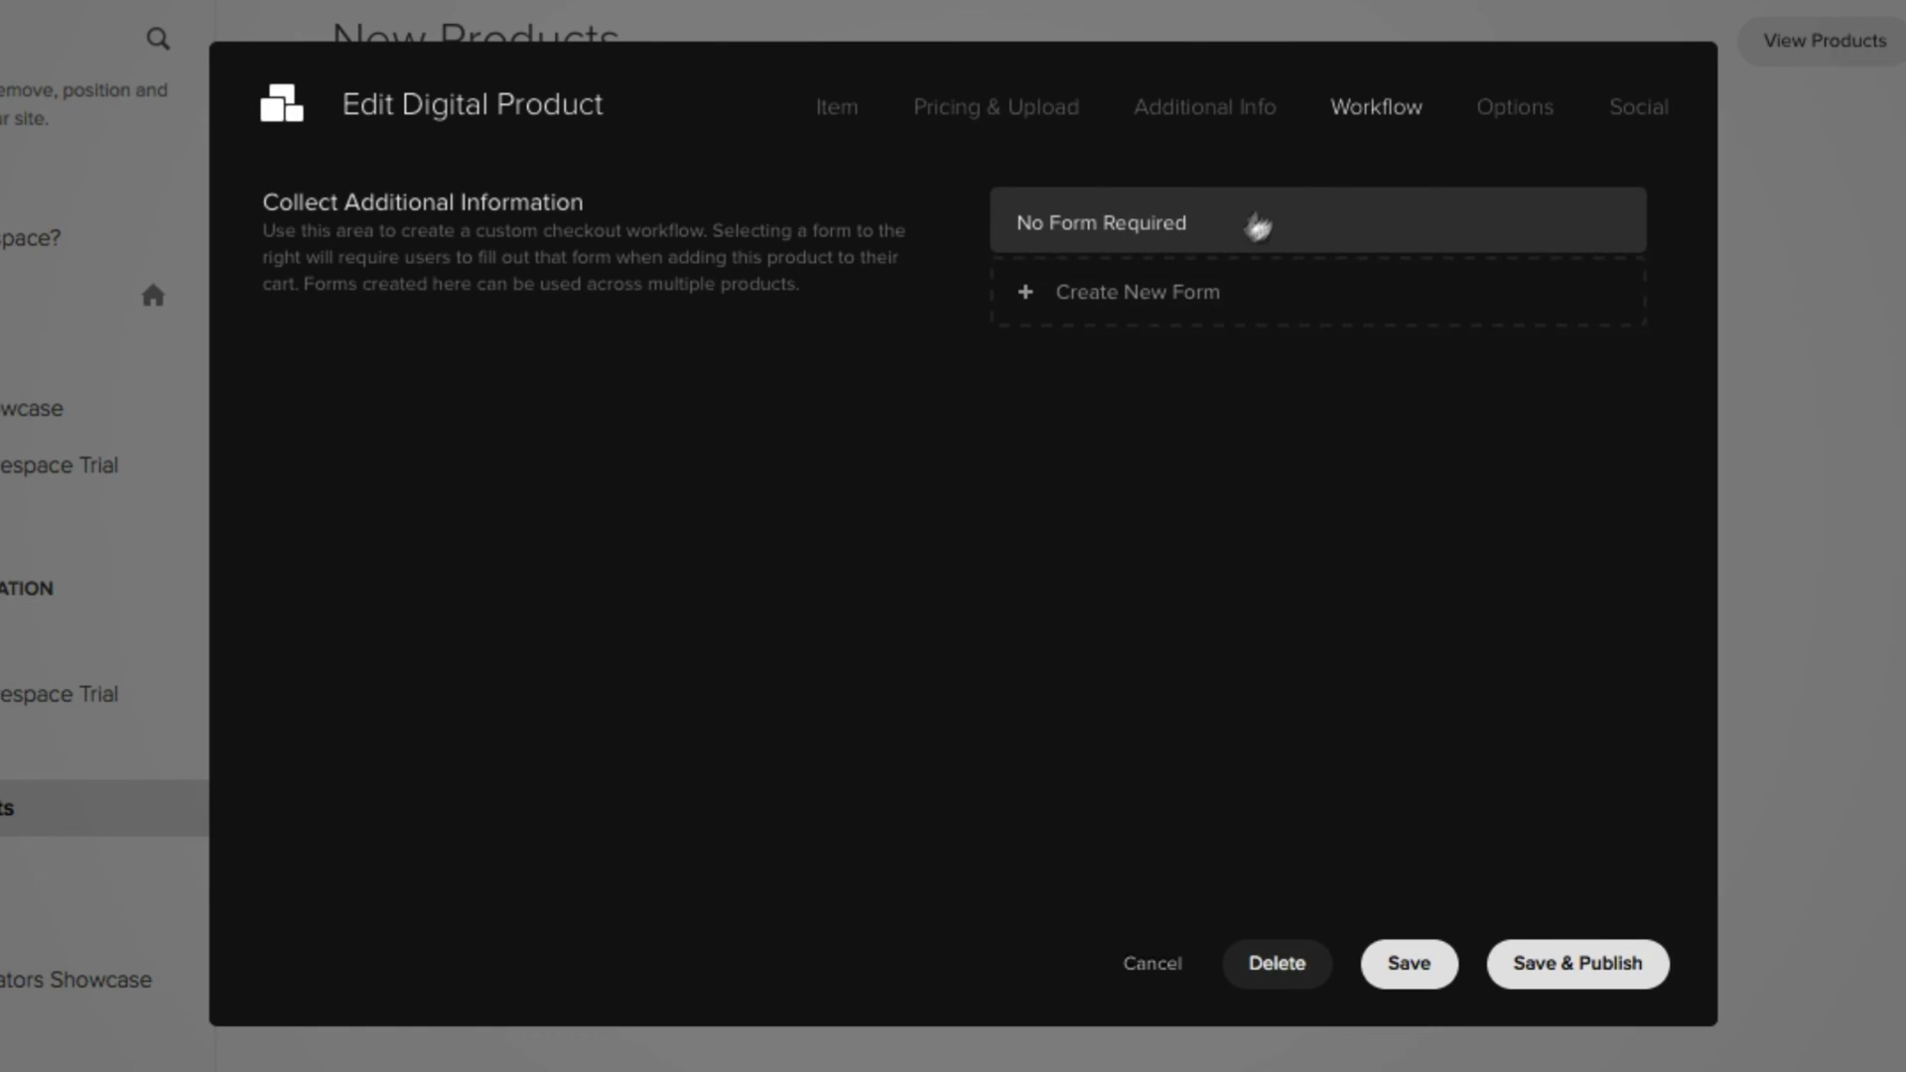
click(1161, 294)
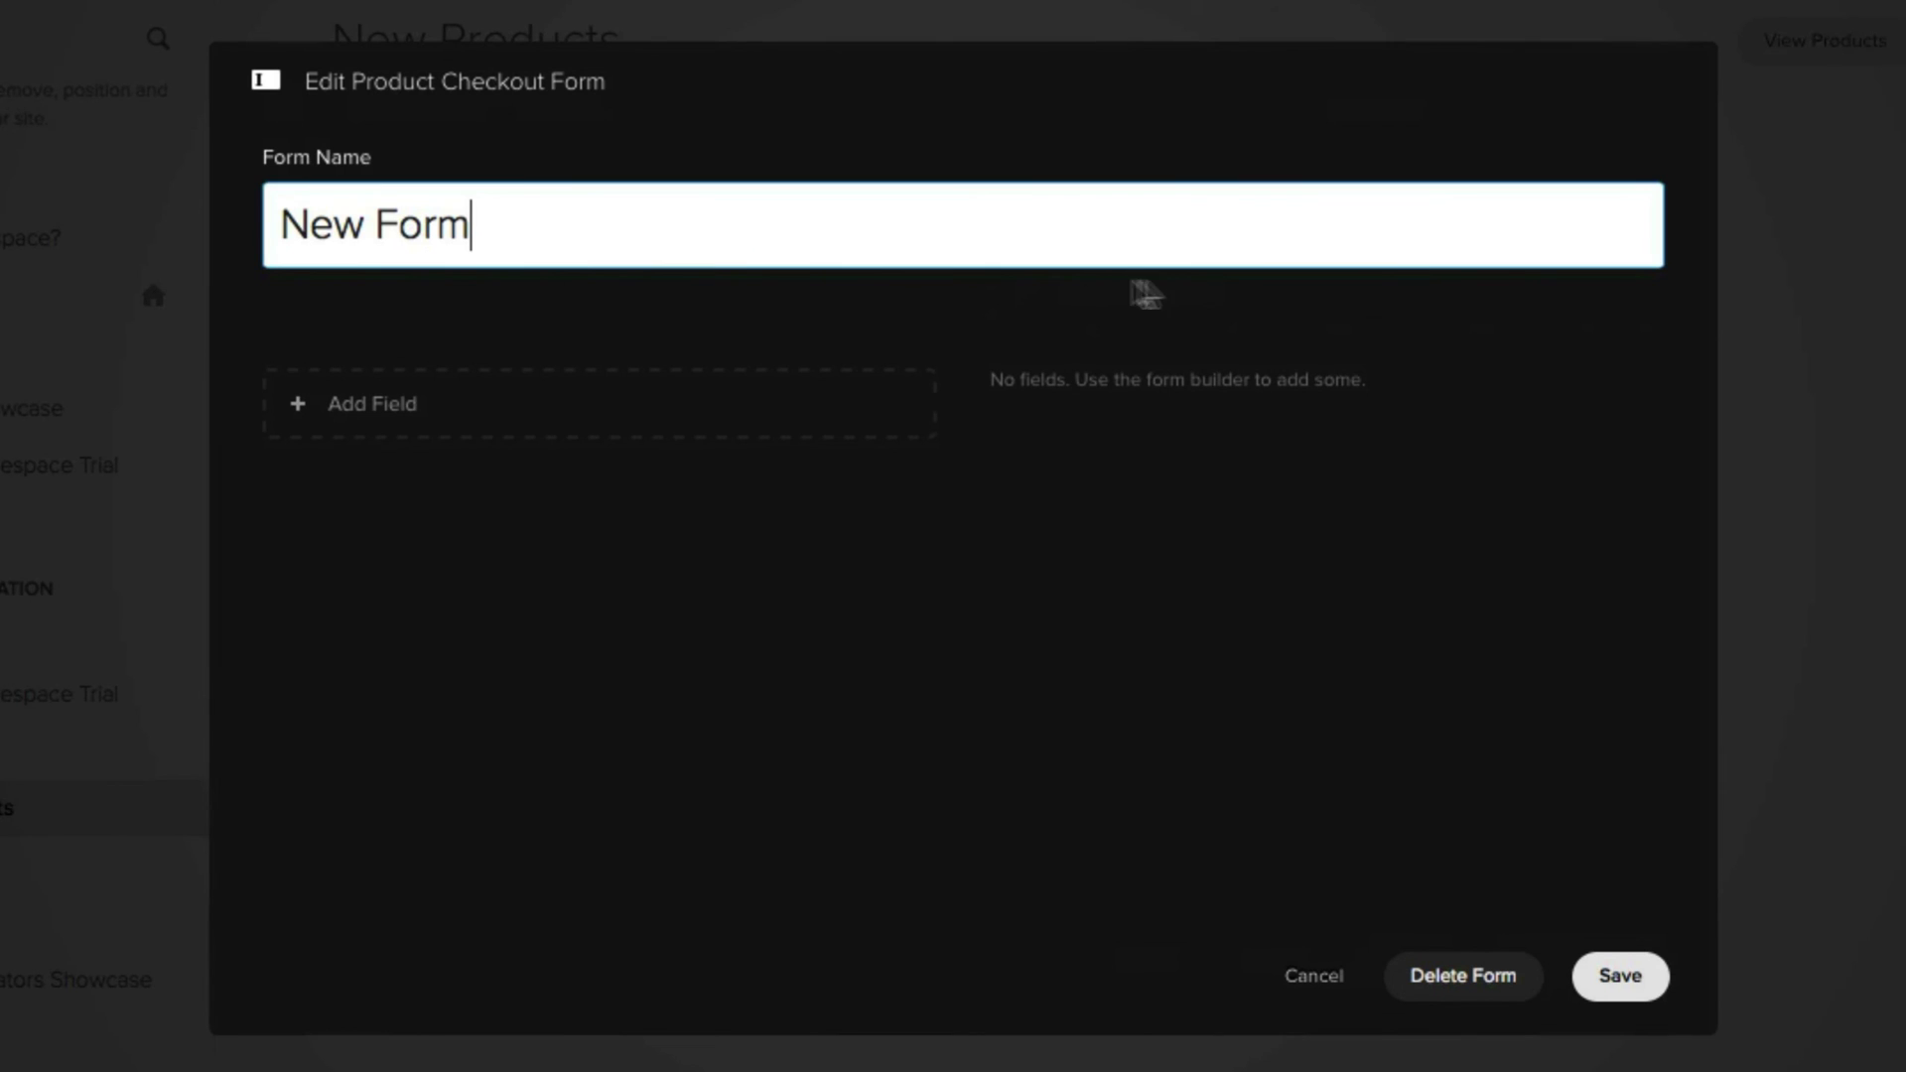
drag(475, 238, 228, 232)
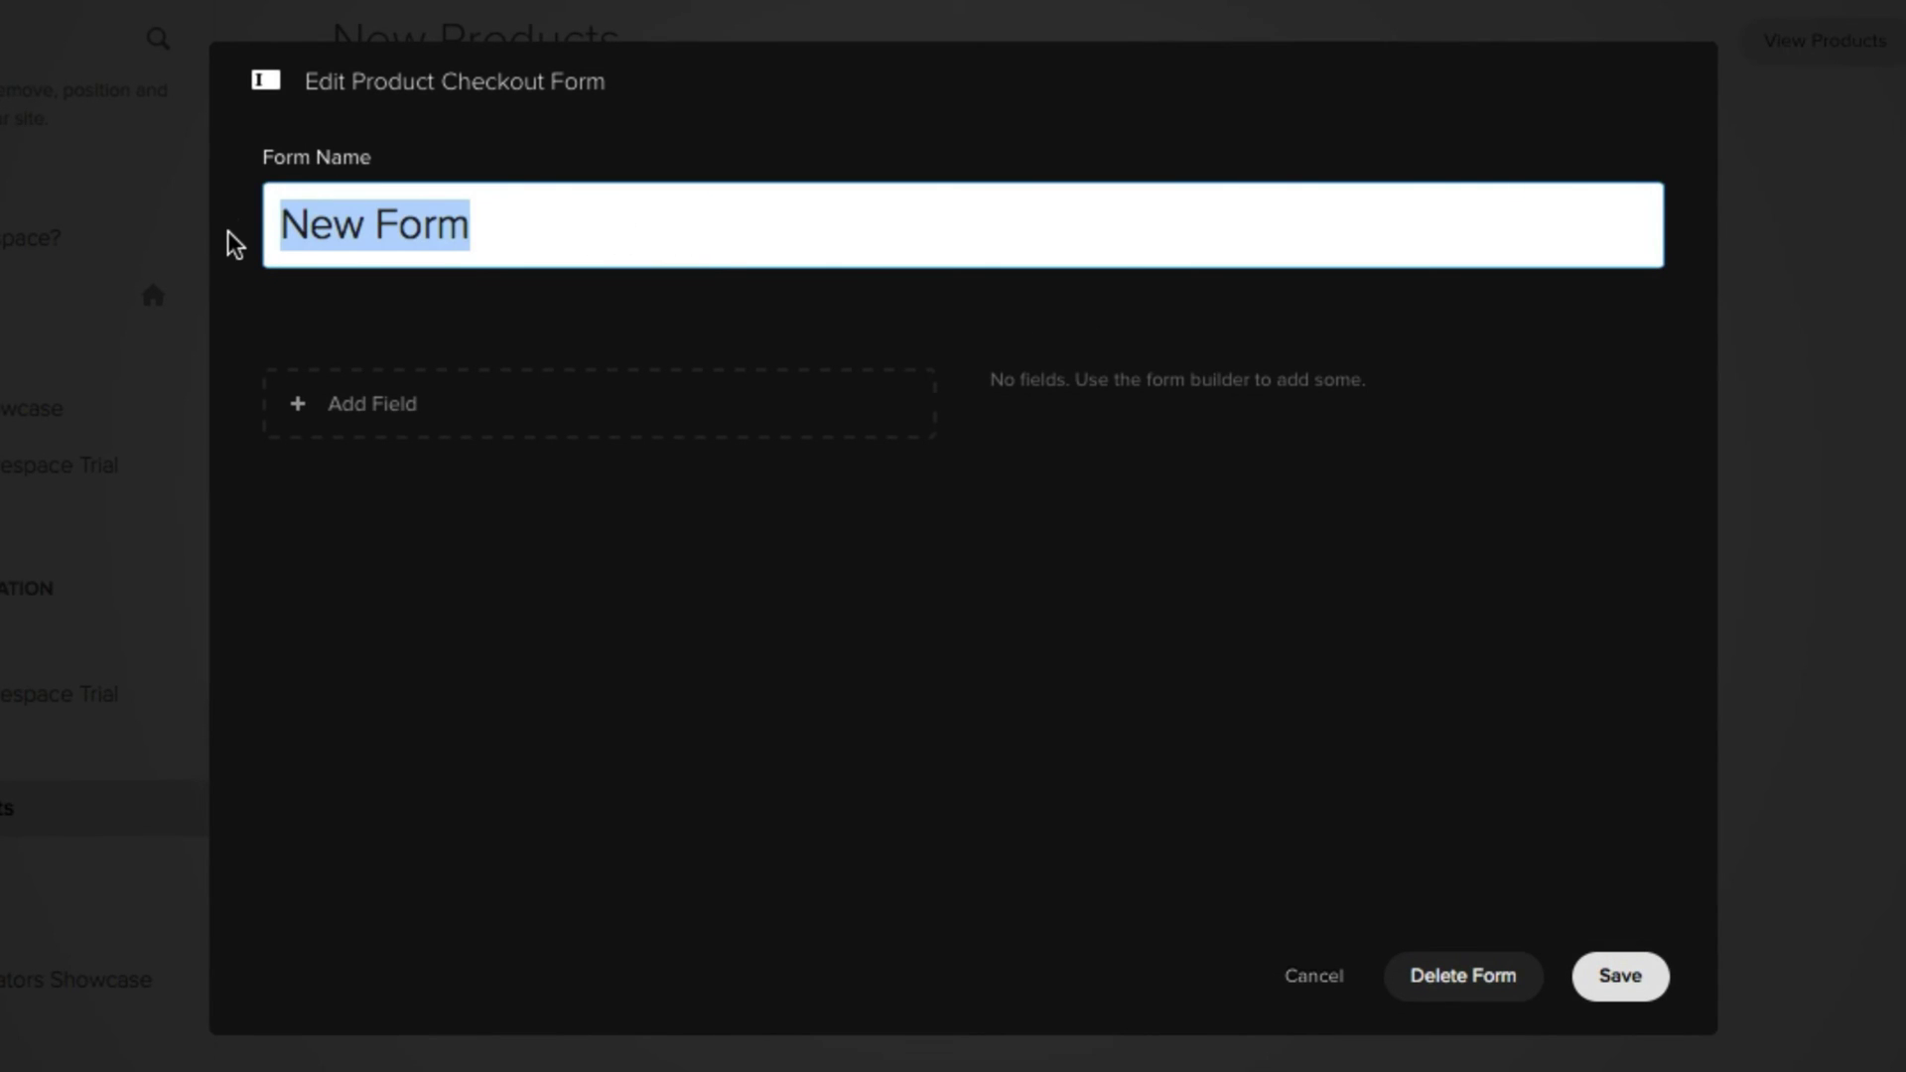
text(Checkout)
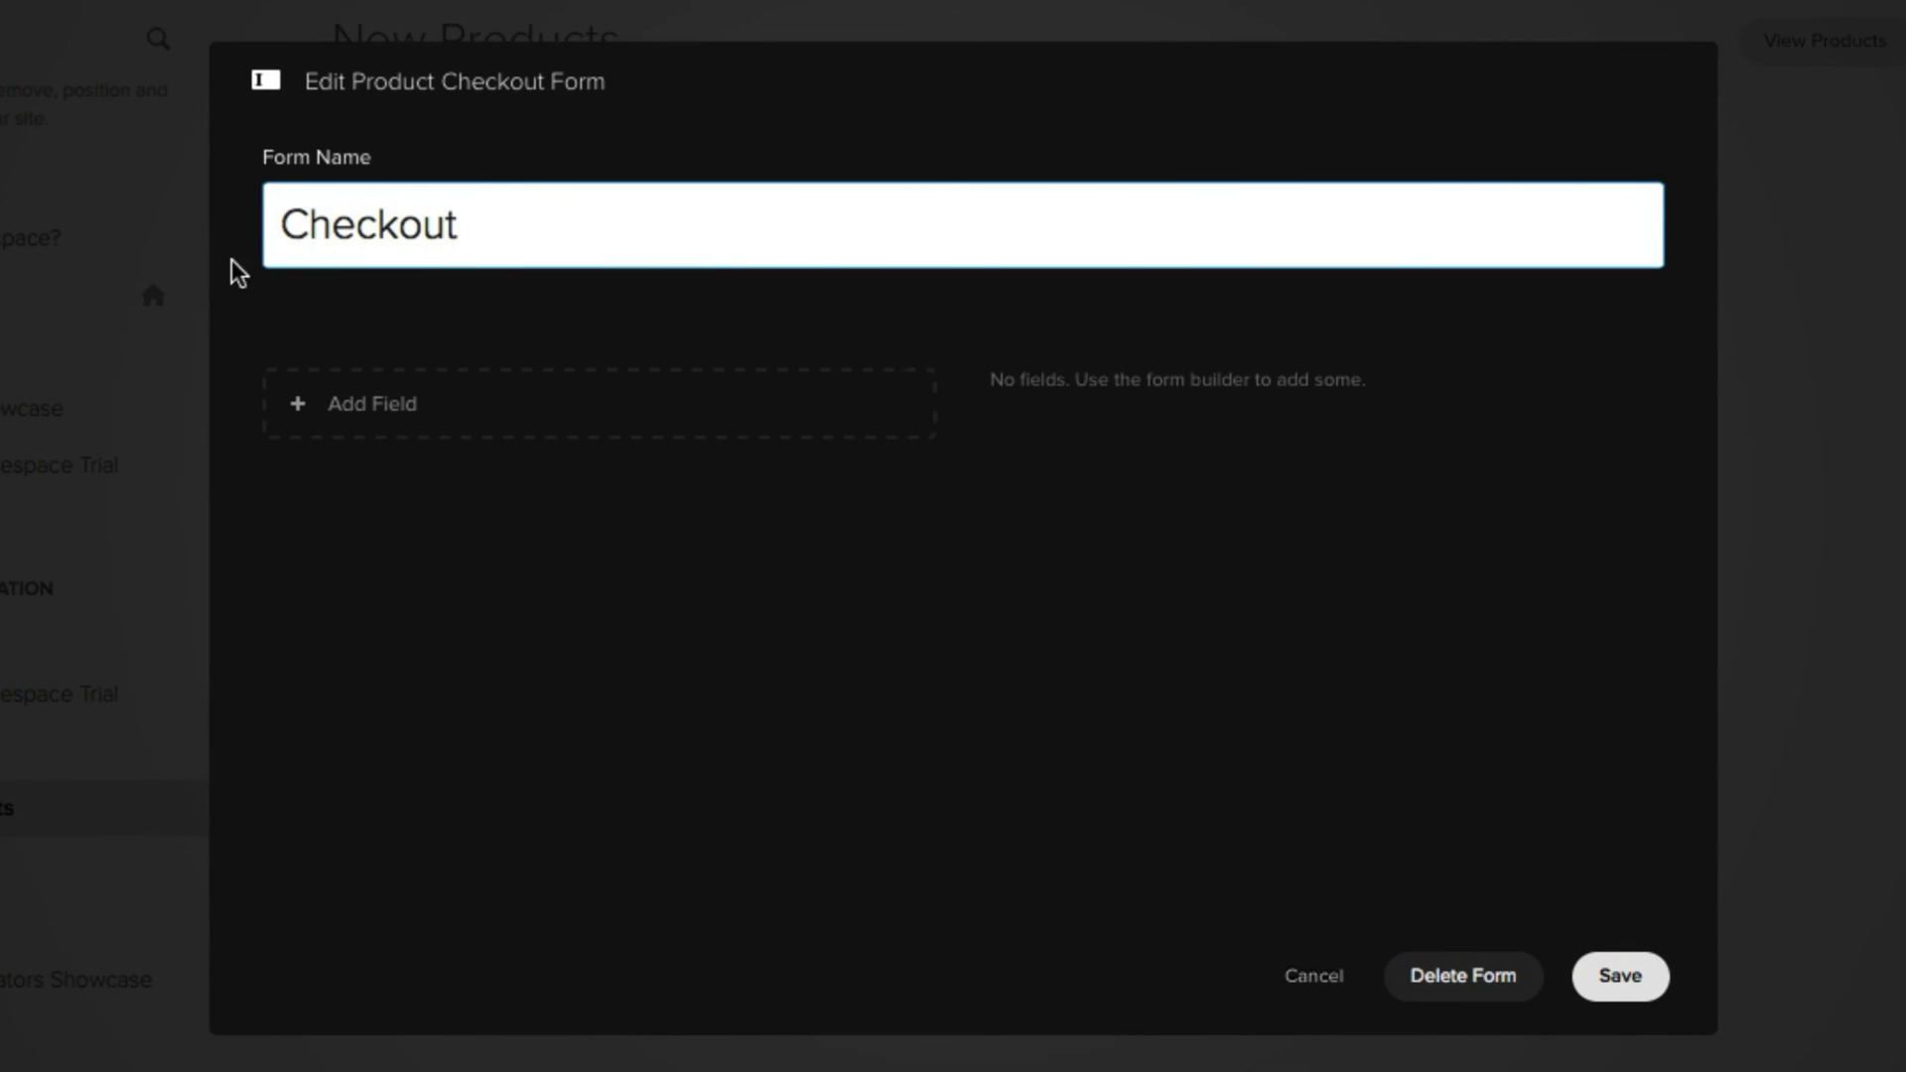
Add required Name and Email fields to the Checkout form and save it
click(274, 421)
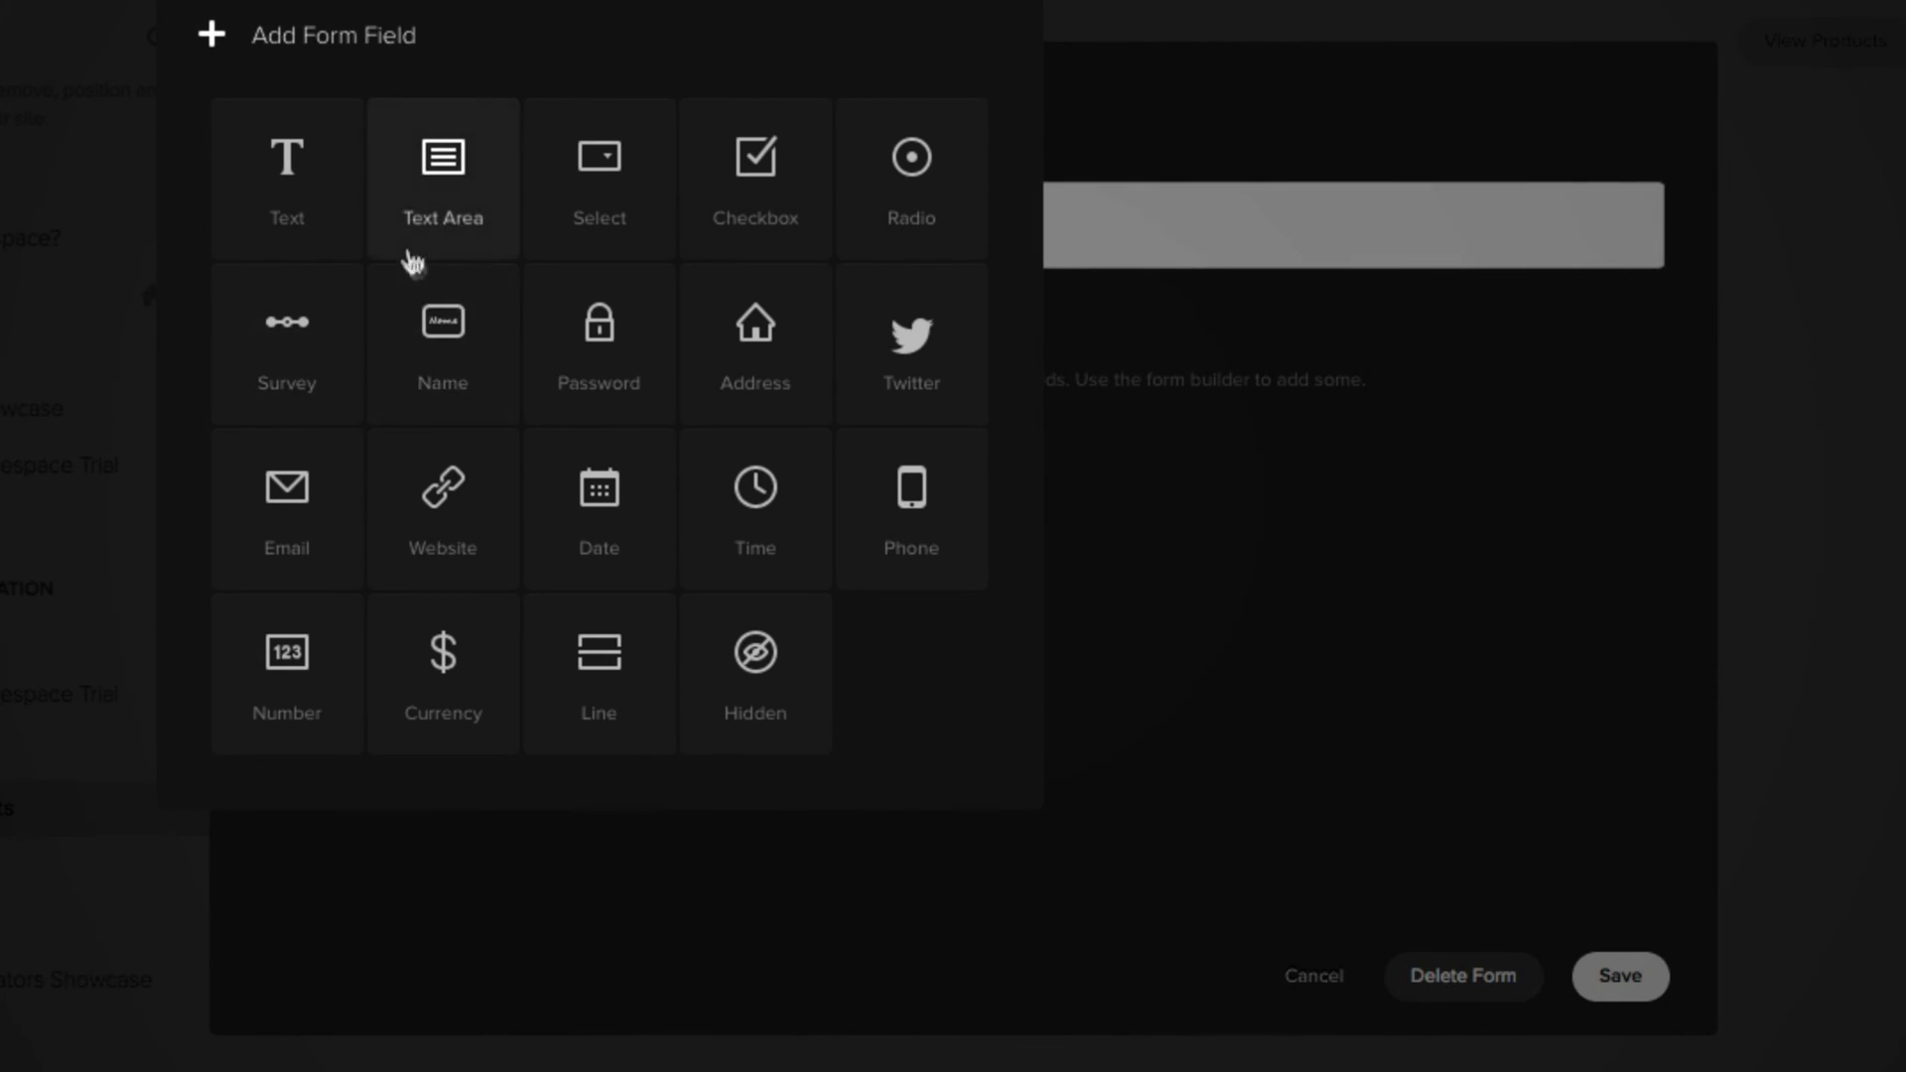
click(430, 377)
click(367, 645)
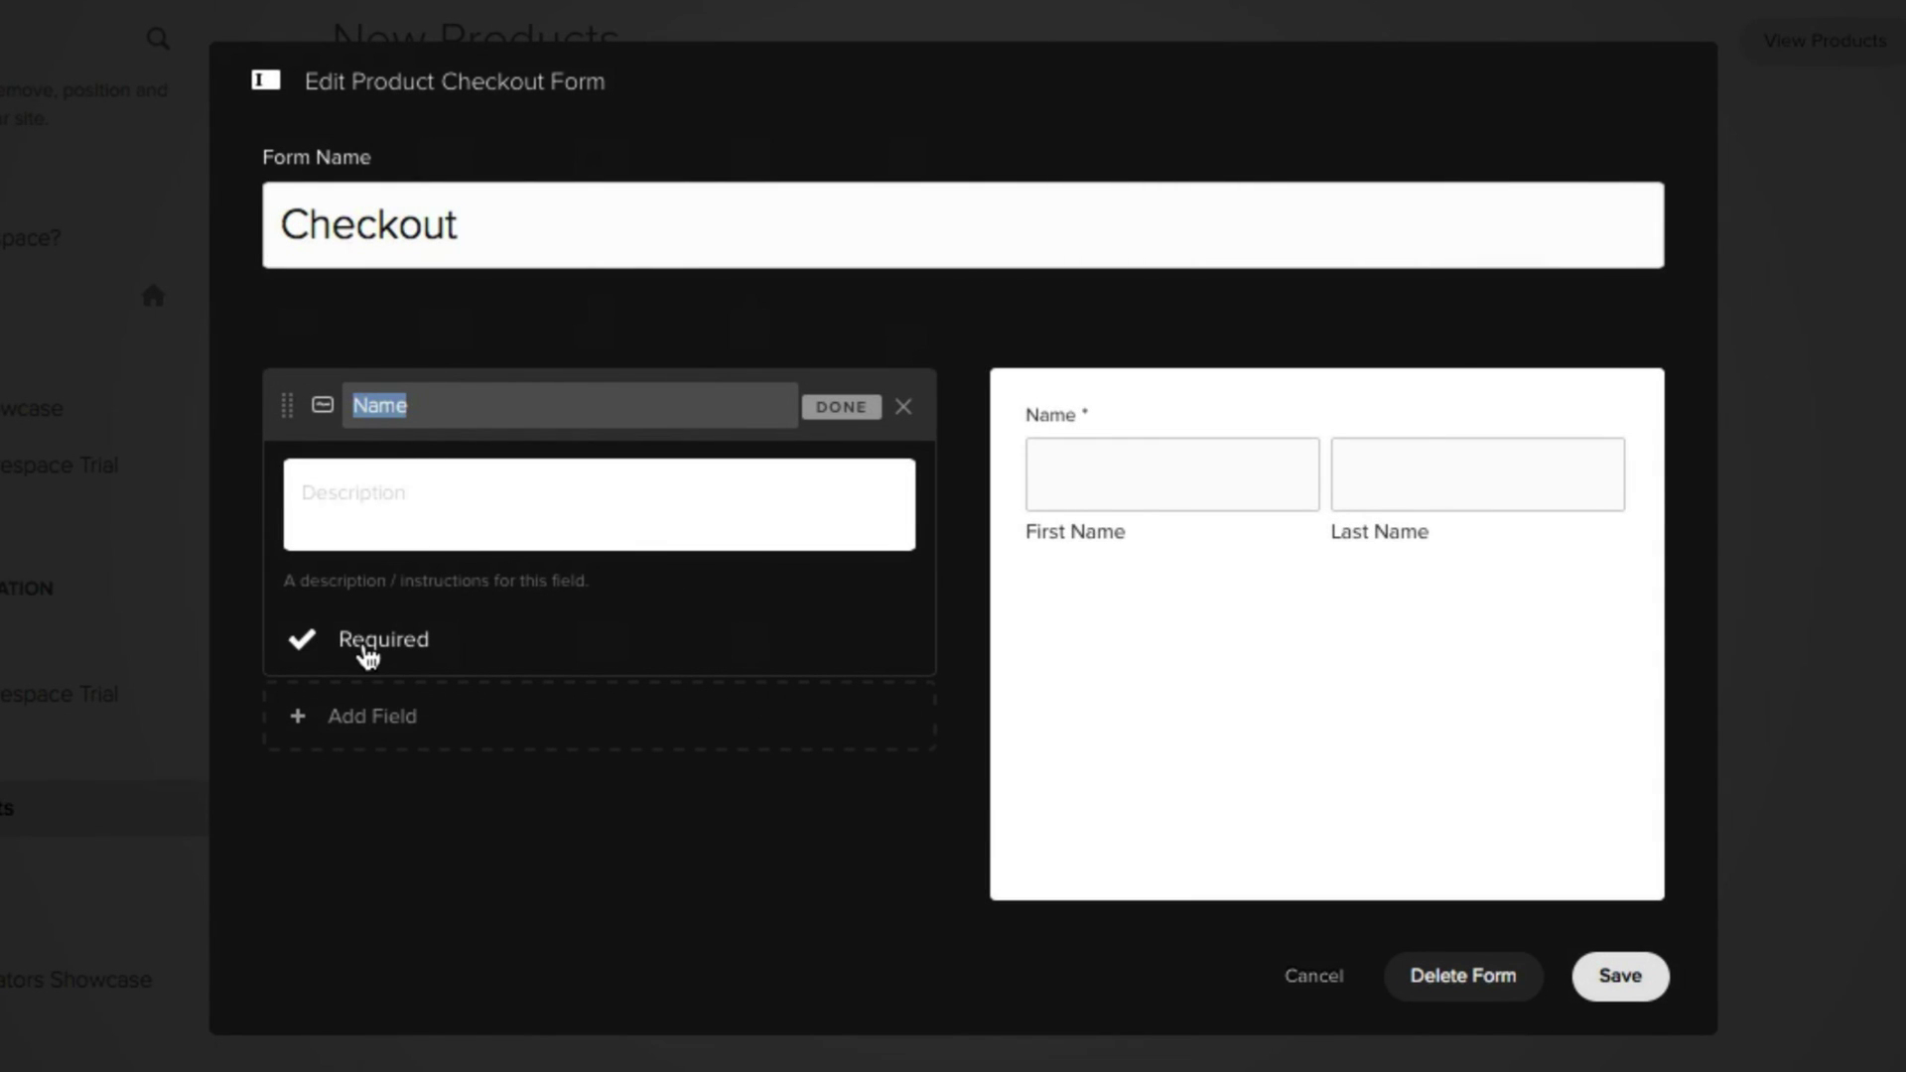
click(344, 709)
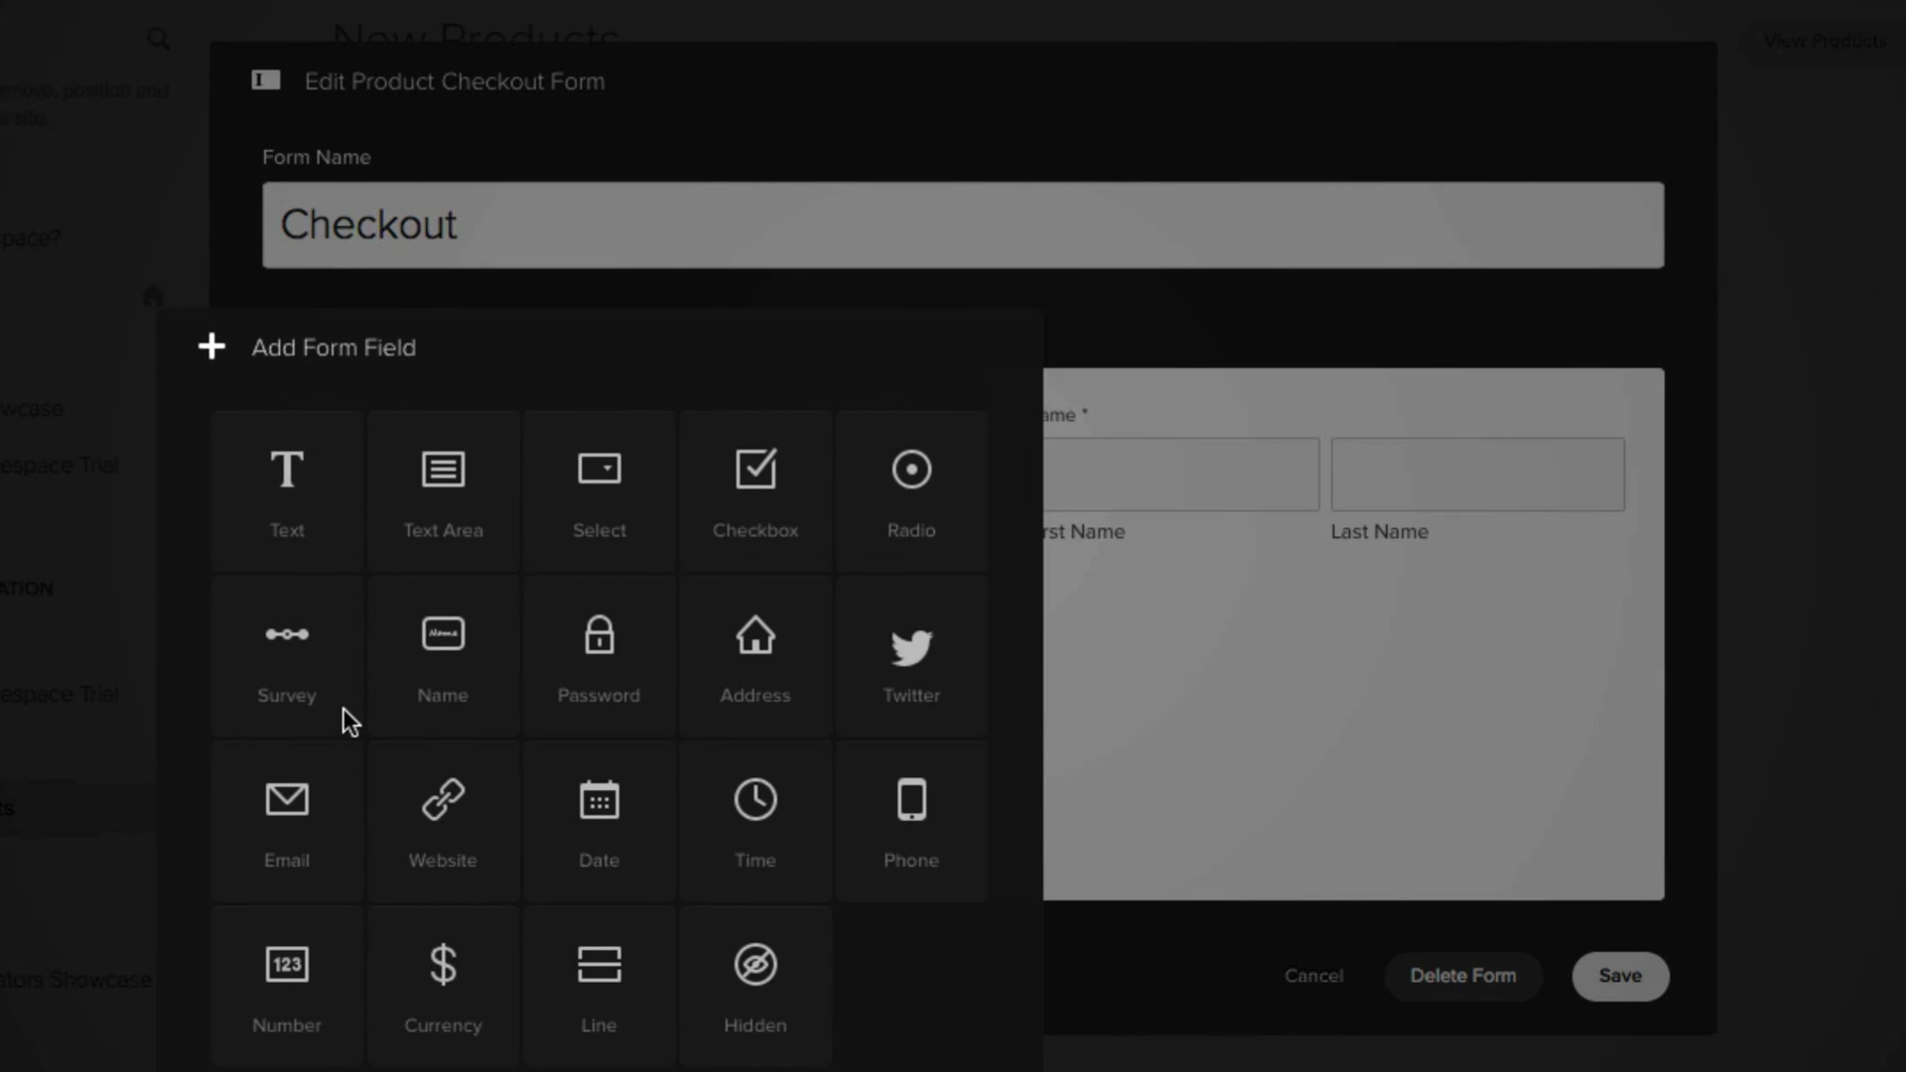
click(328, 800)
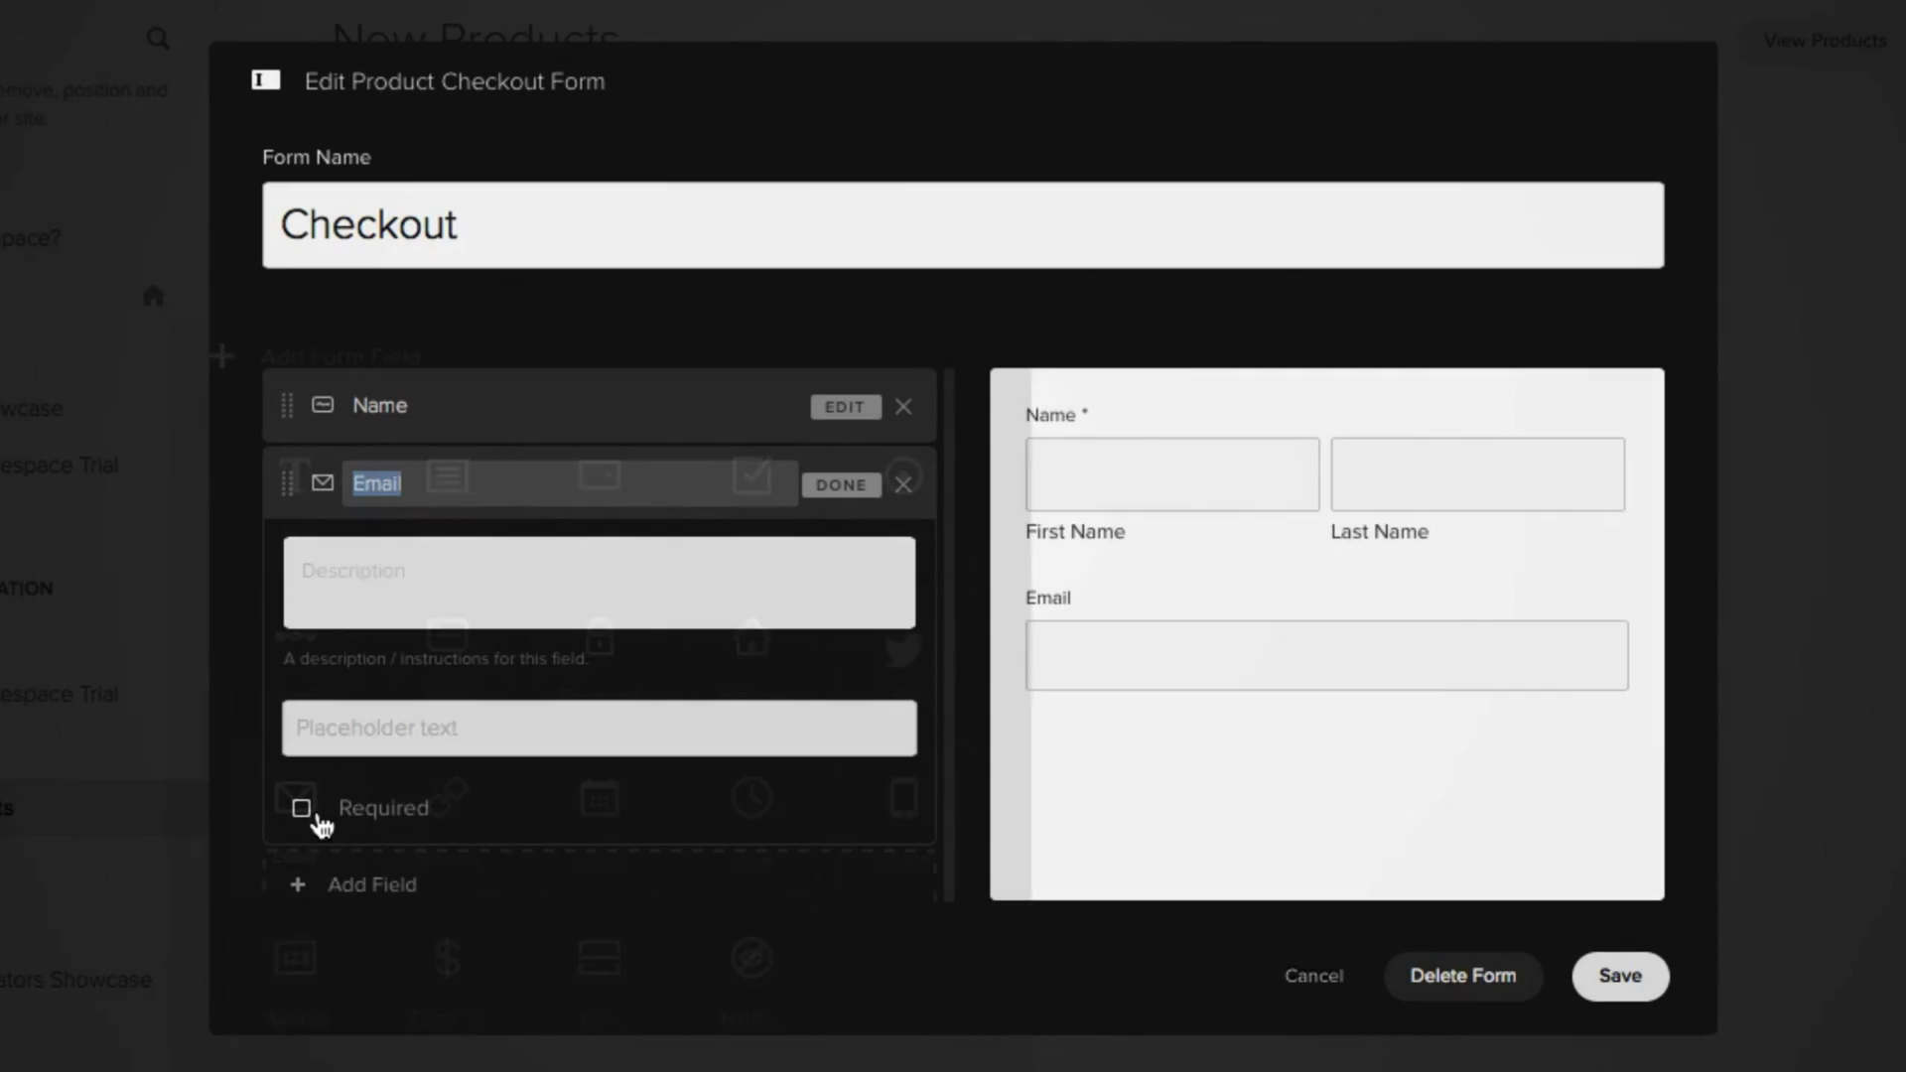
click(346, 824)
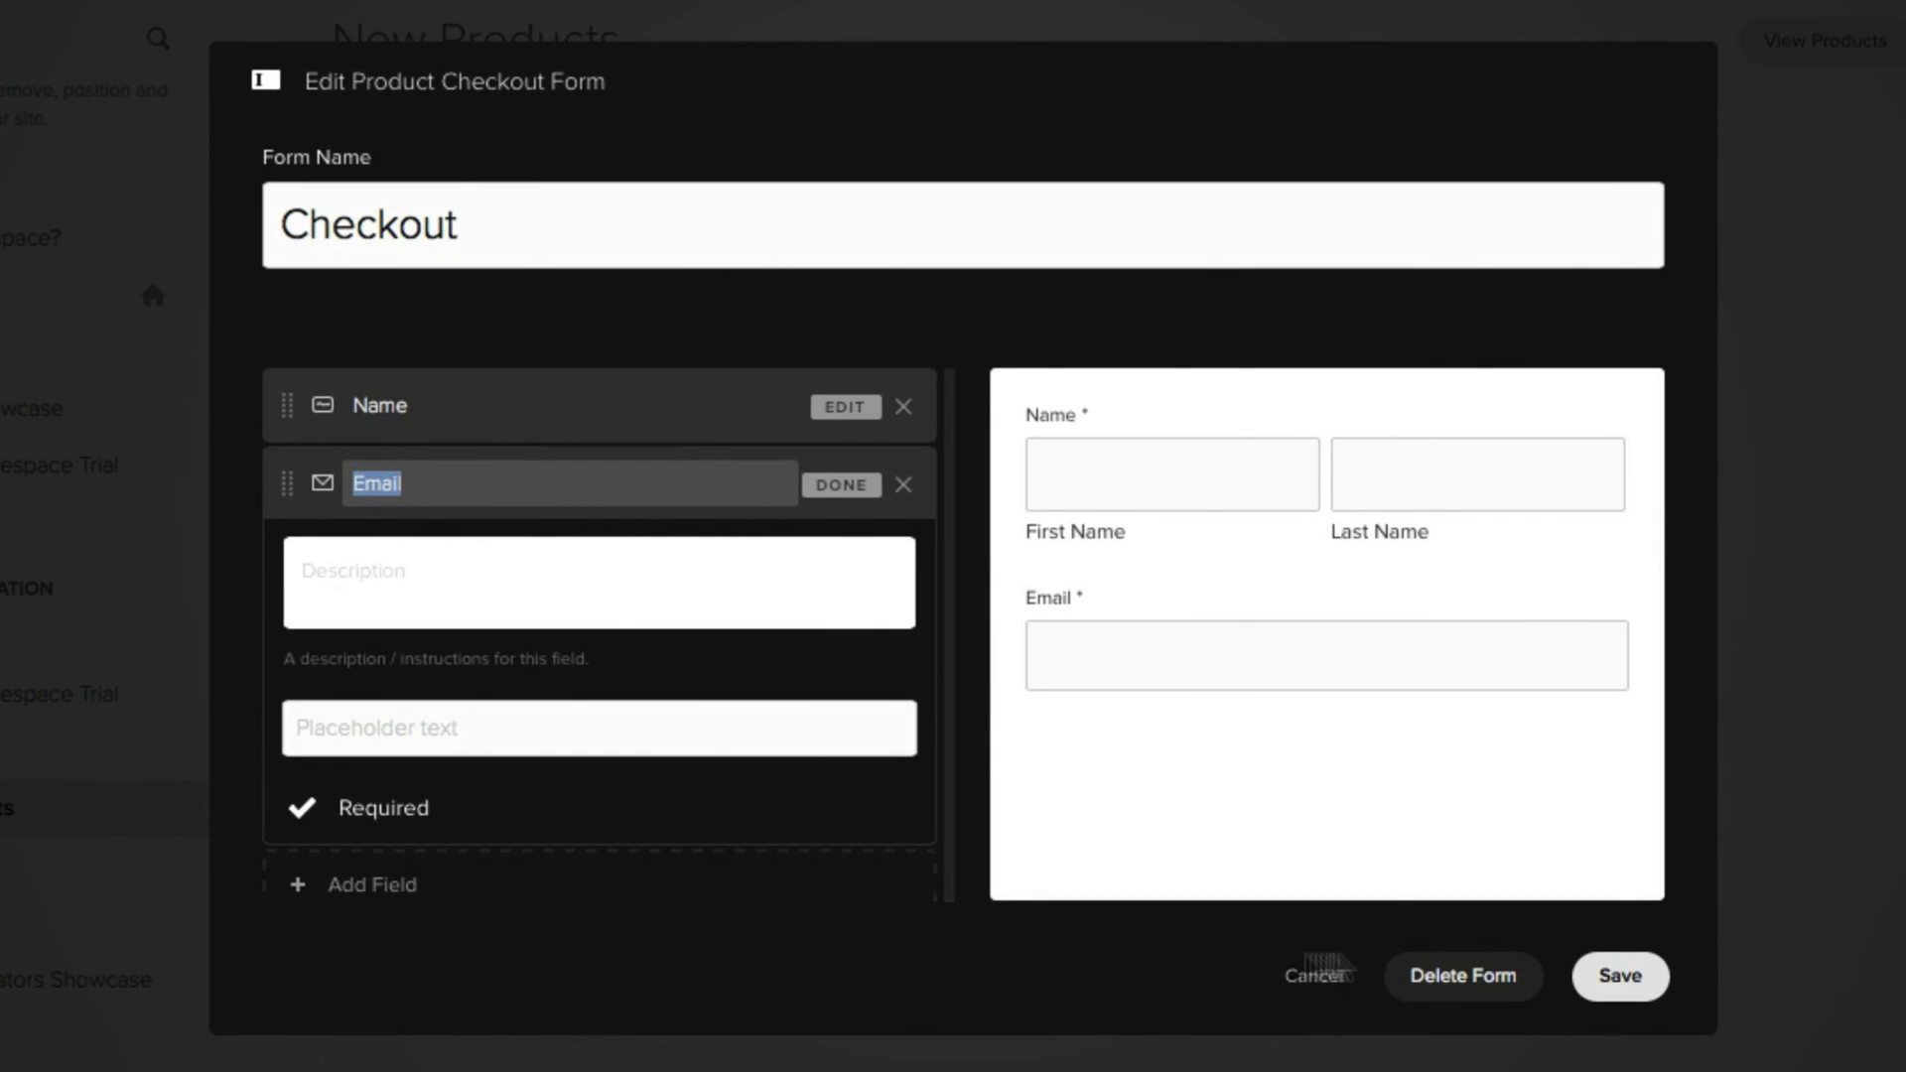
click(1582, 976)
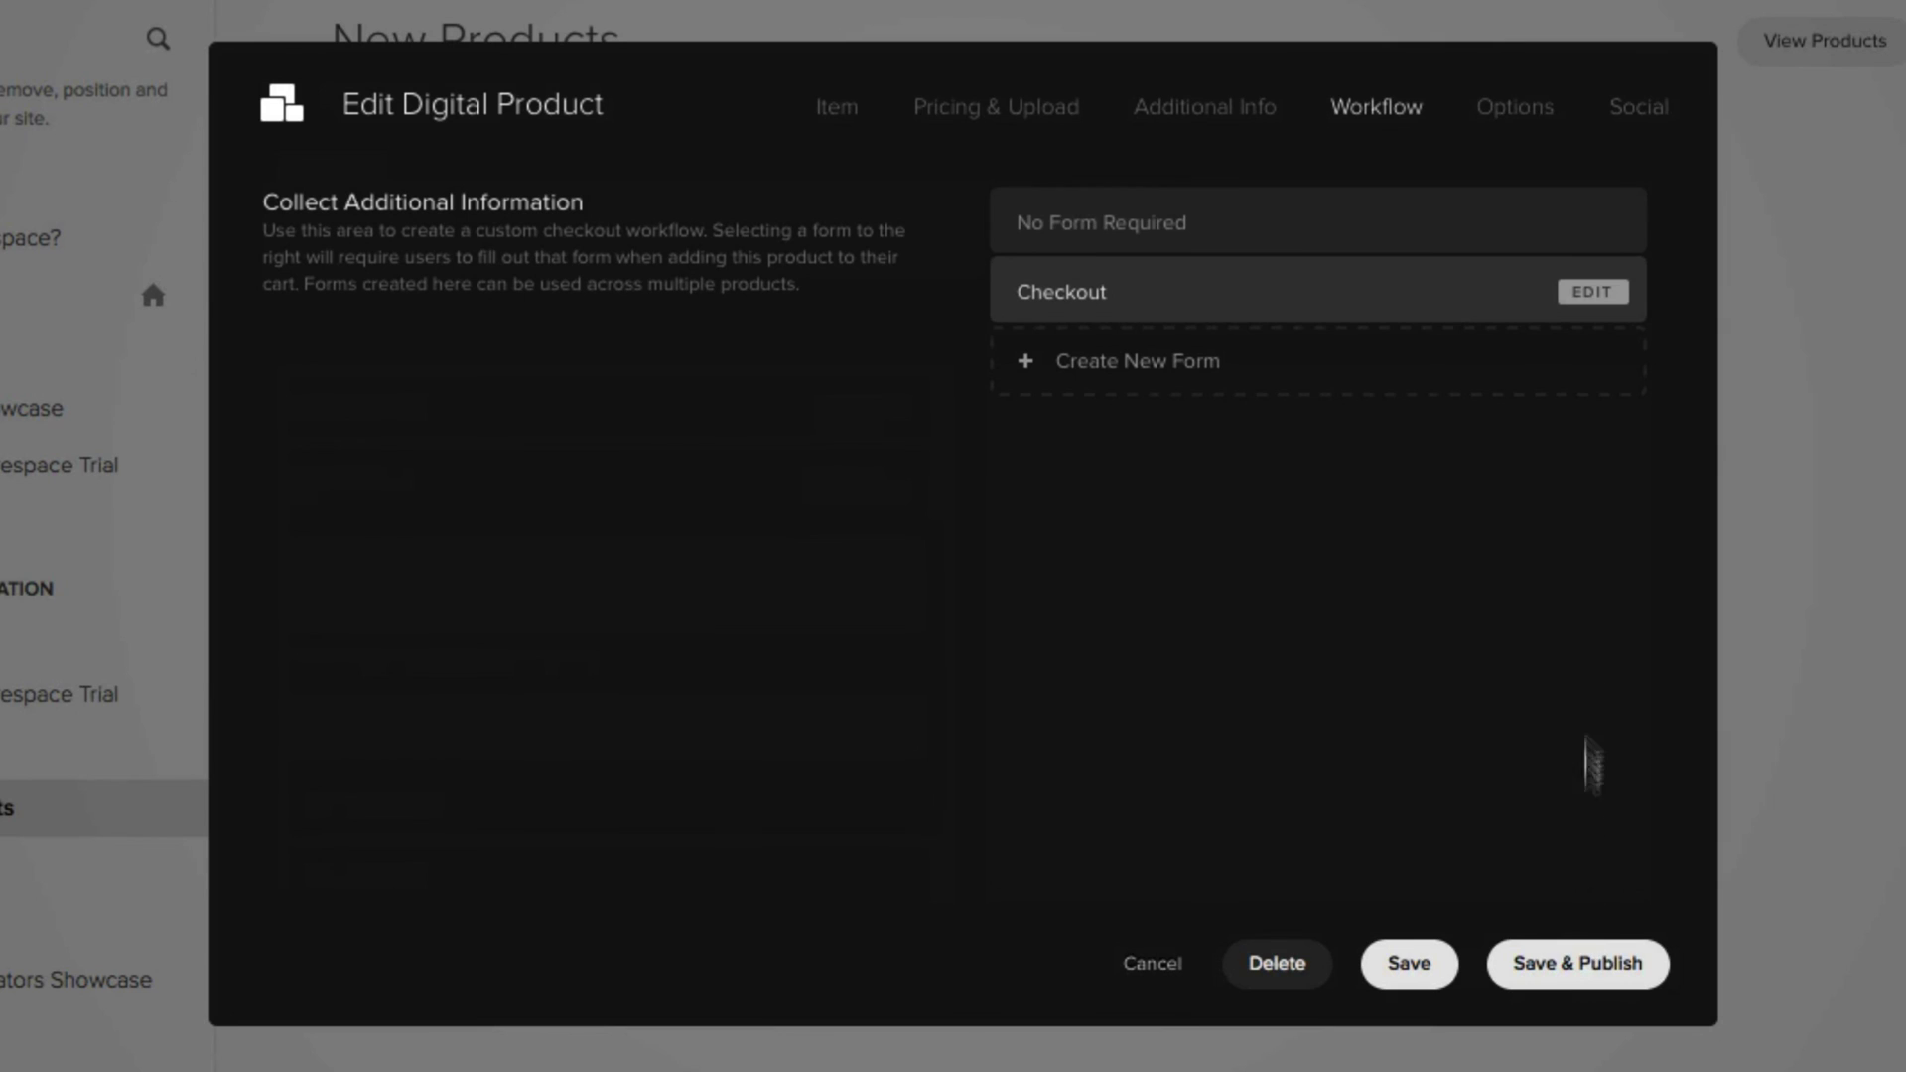
Replace the Add to Cart button label with a custom 'Buy Now' and tick Featured Product
click(1531, 117)
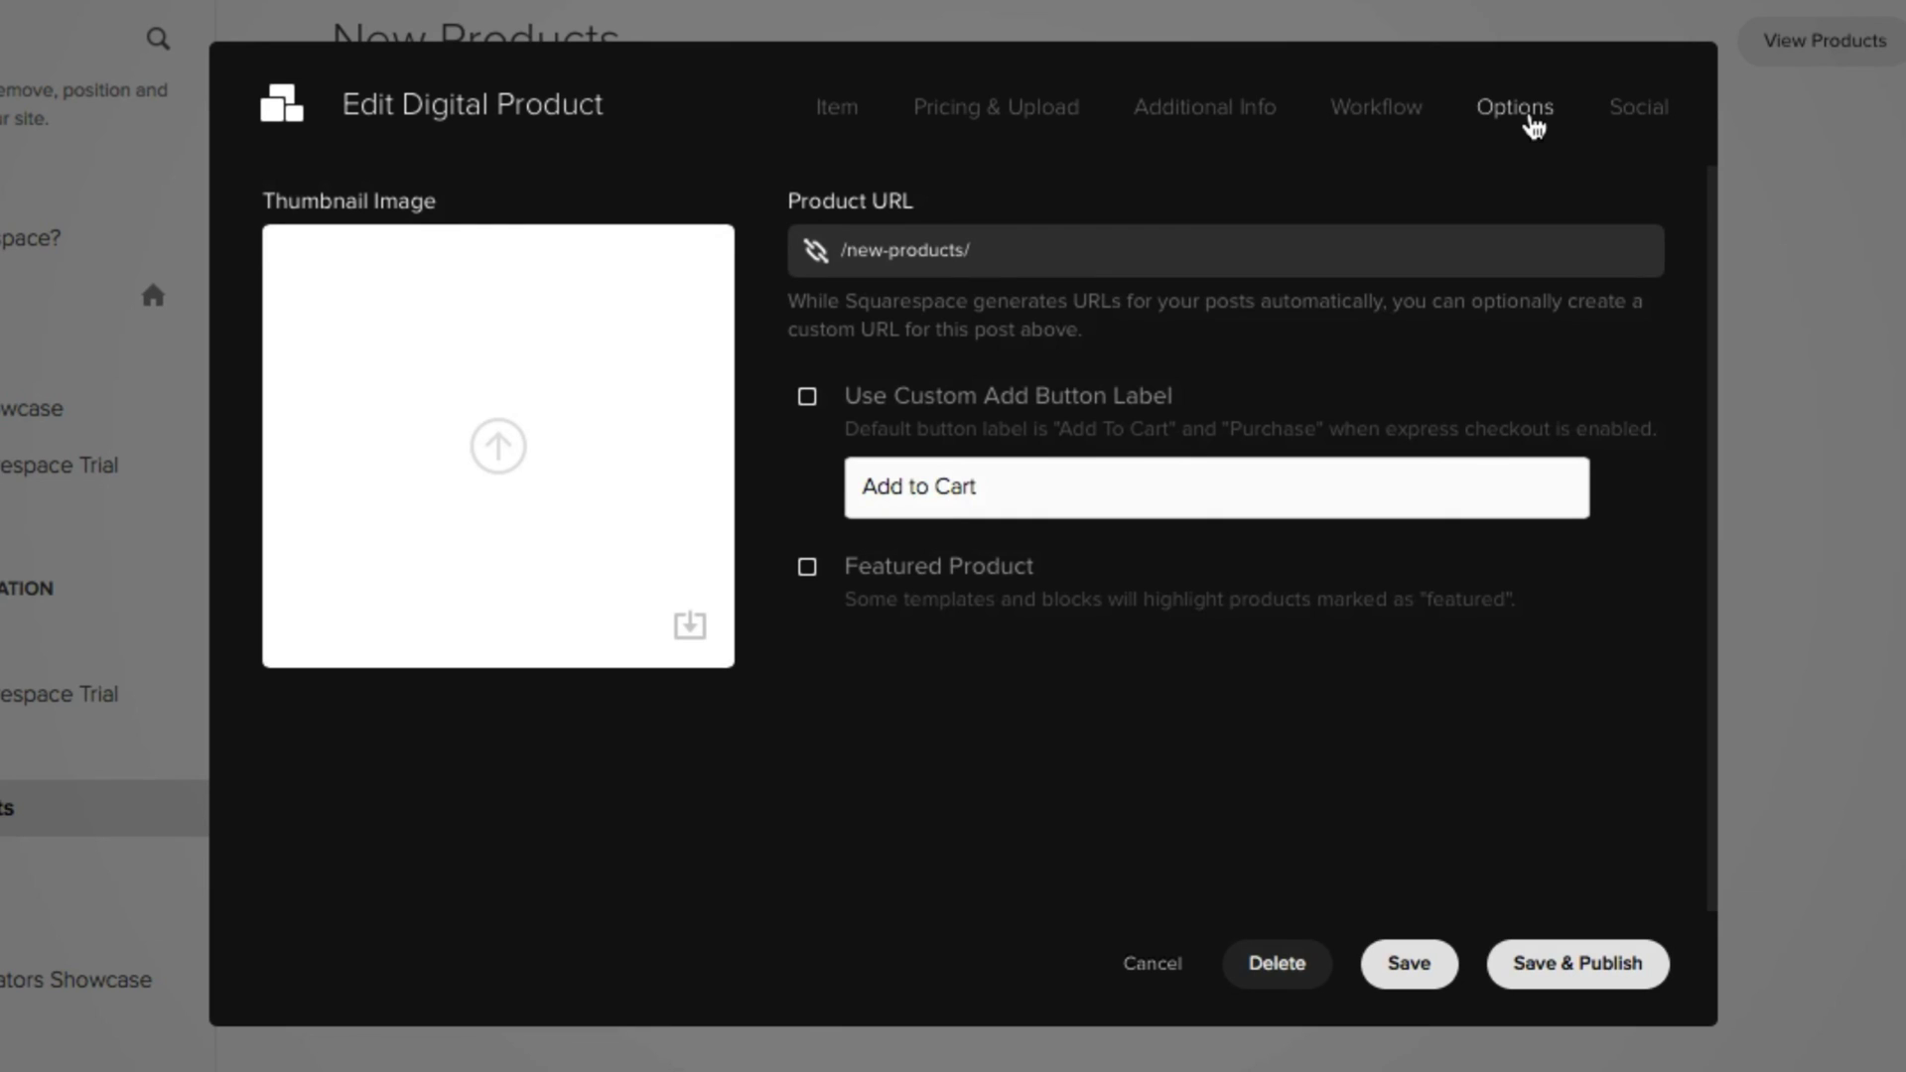
click(1047, 405)
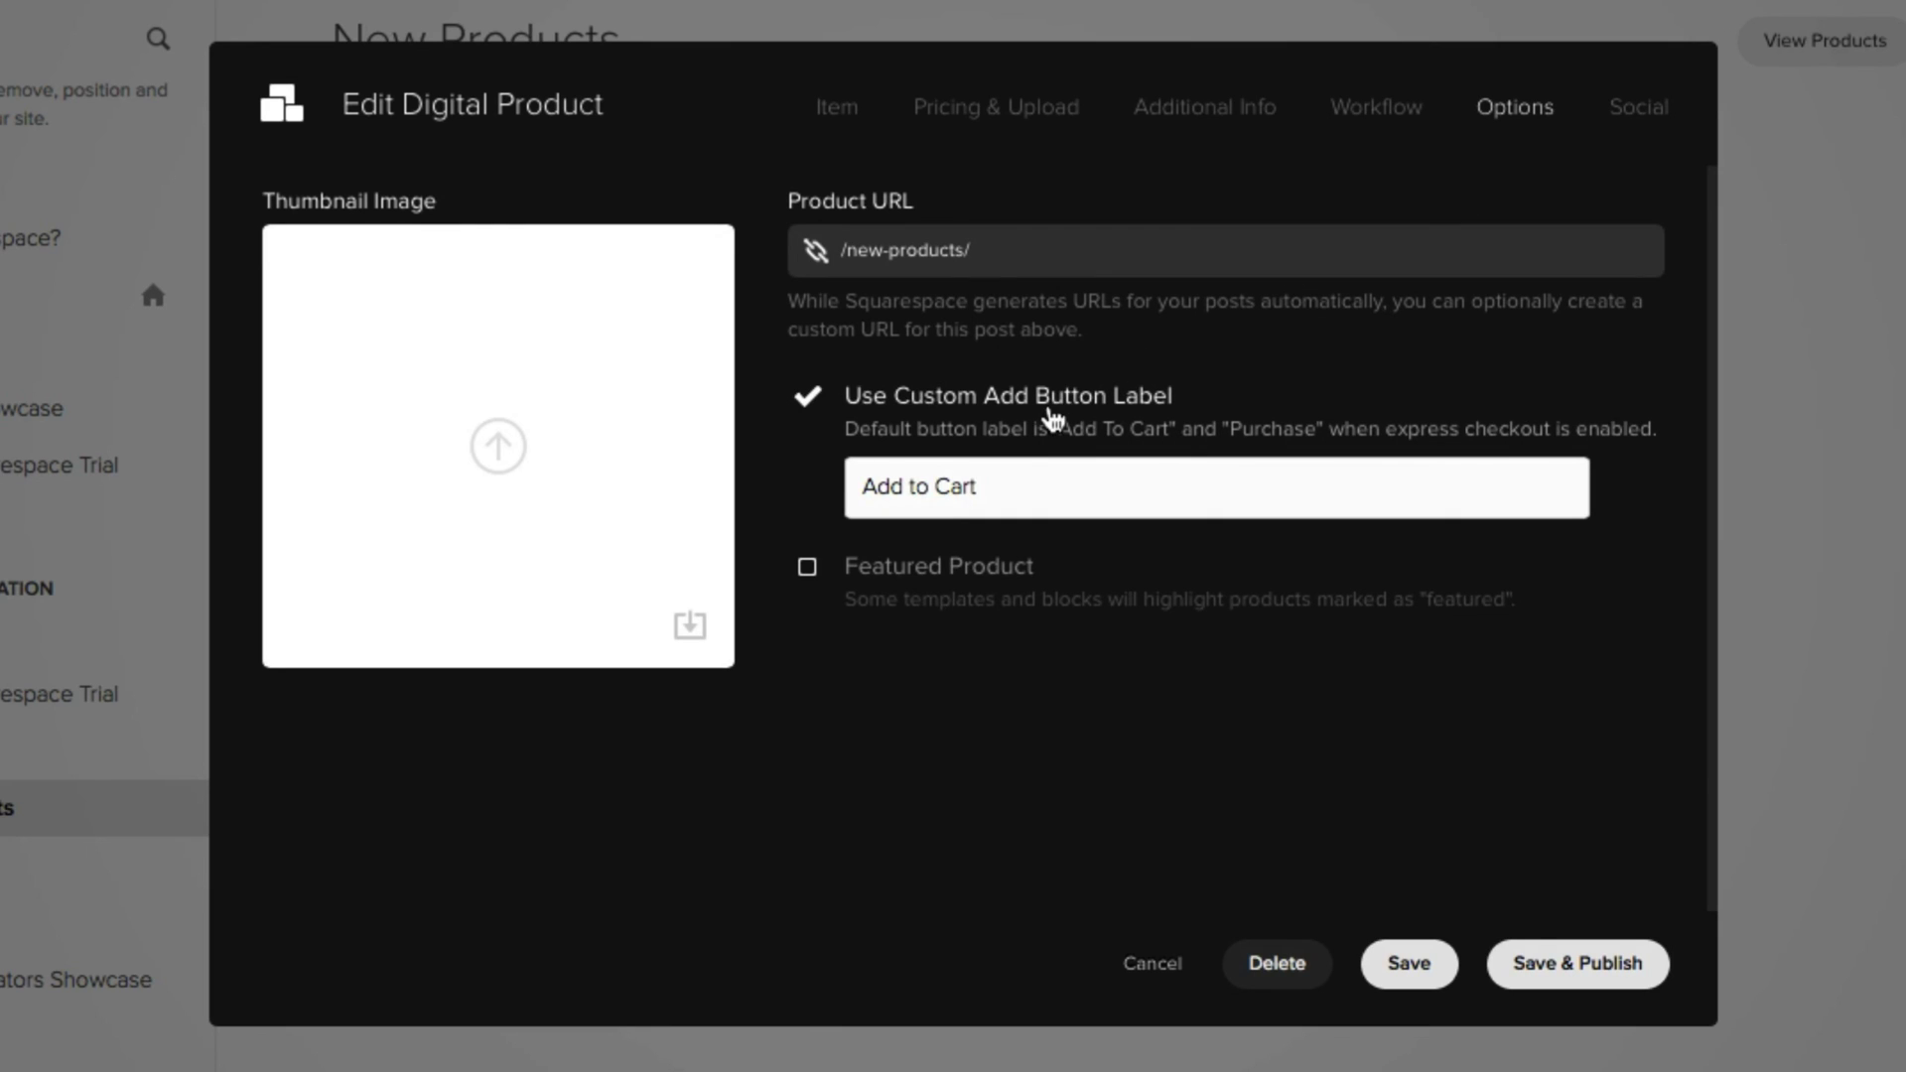
click(1052, 479)
drag(1050, 478, 813, 483)
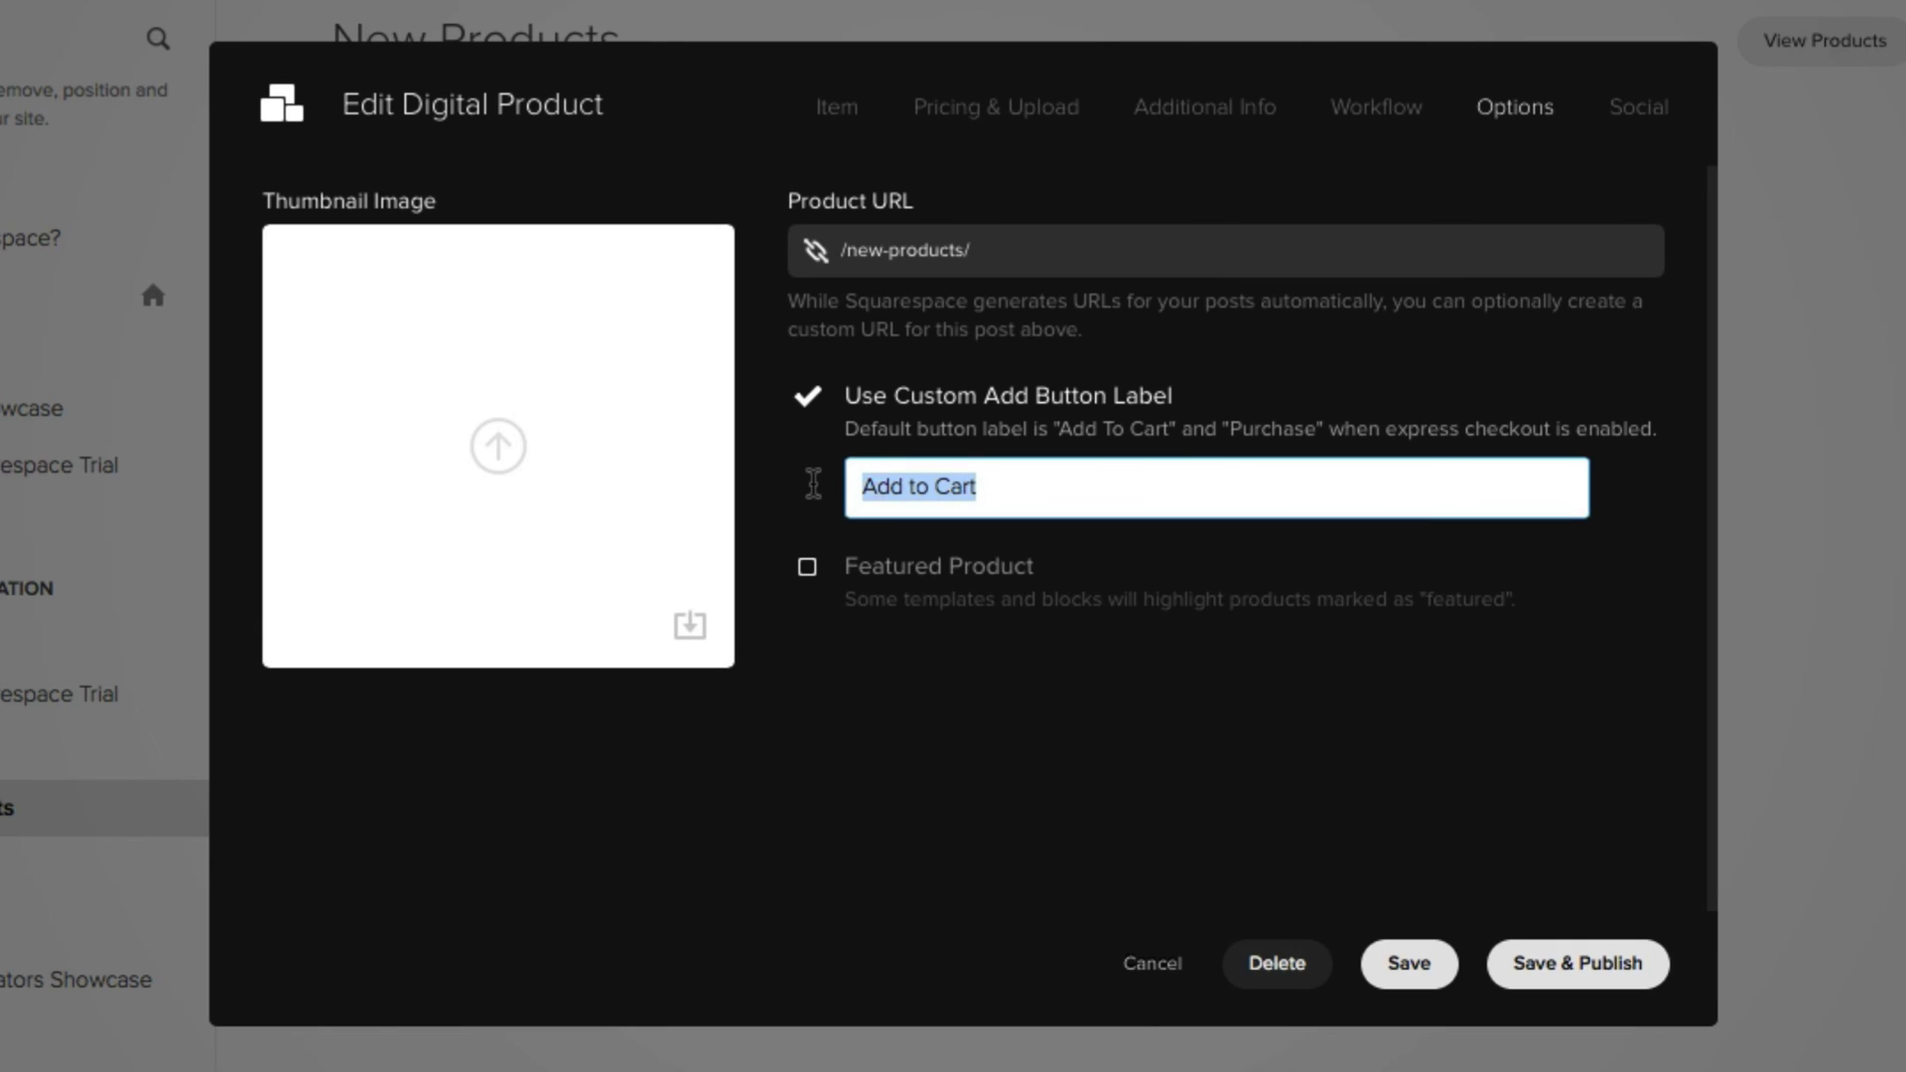
text(Buy Now)
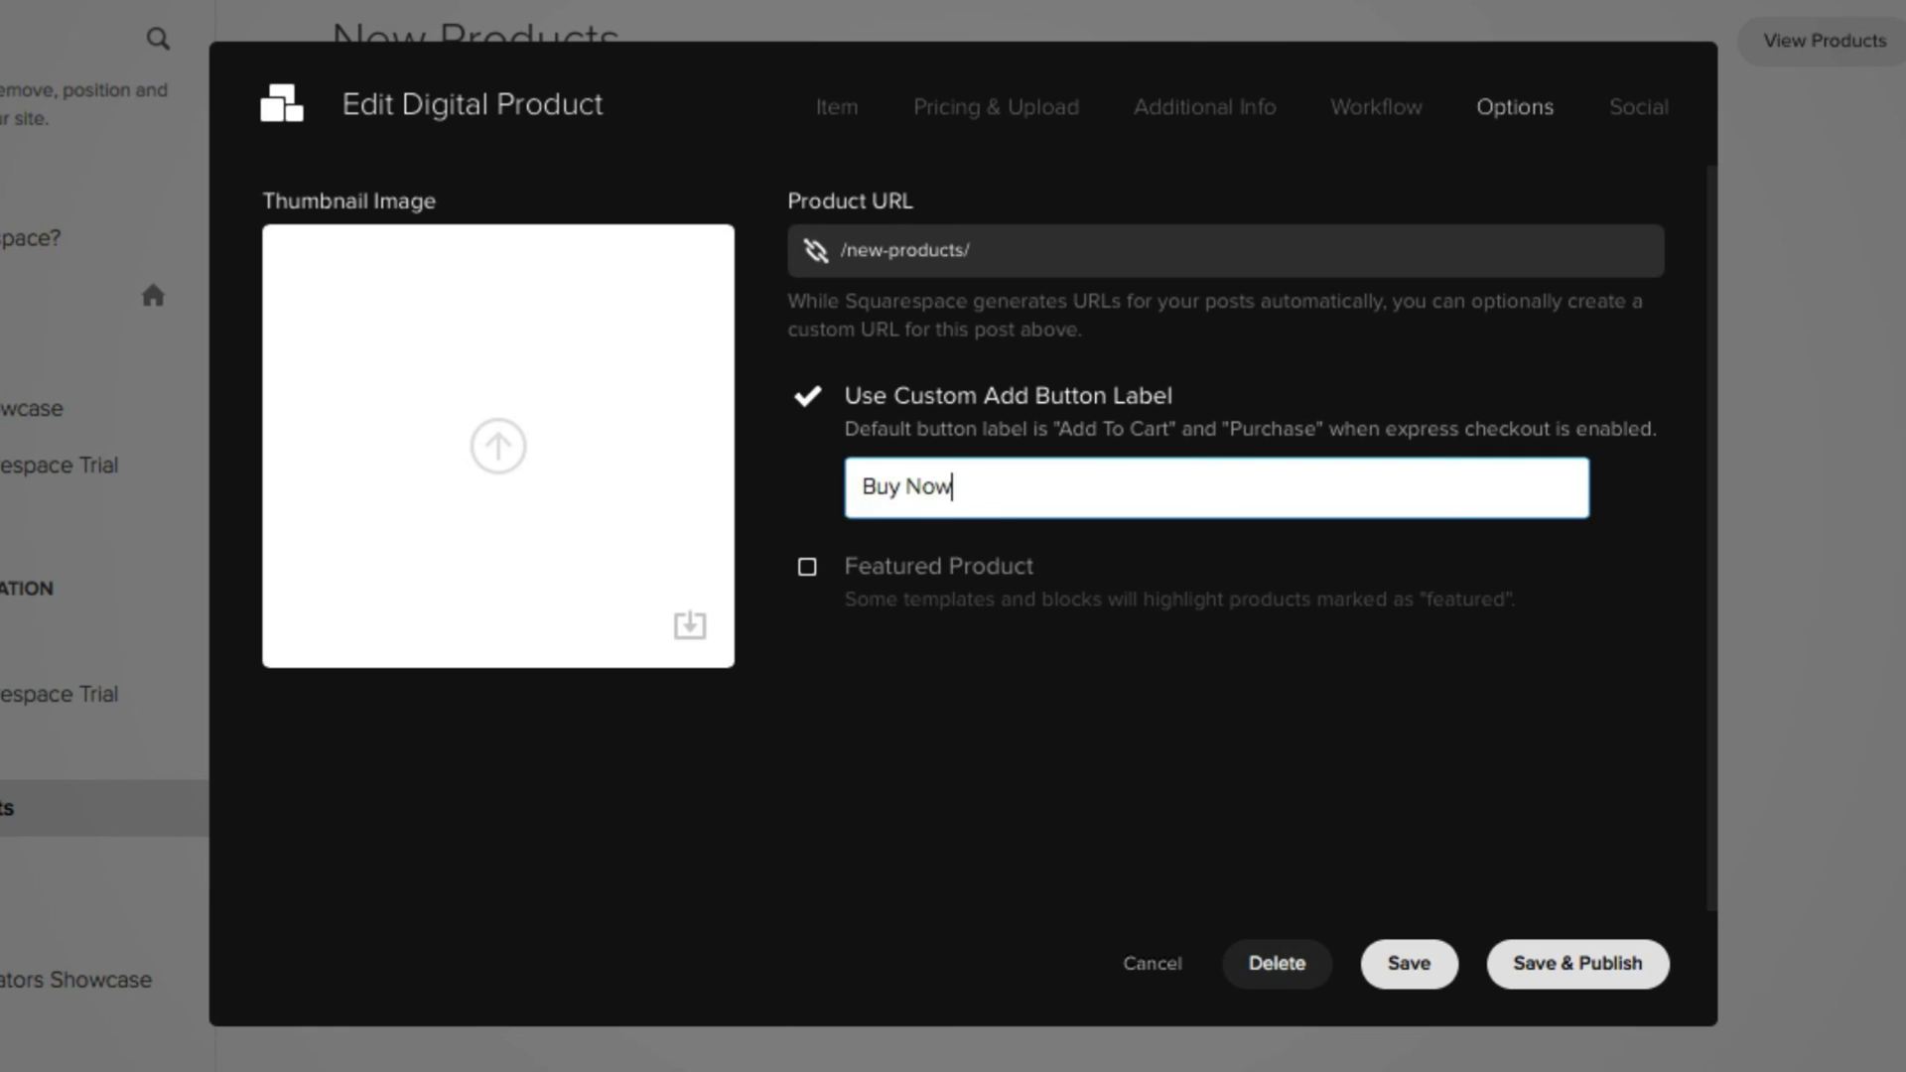
click(908, 571)
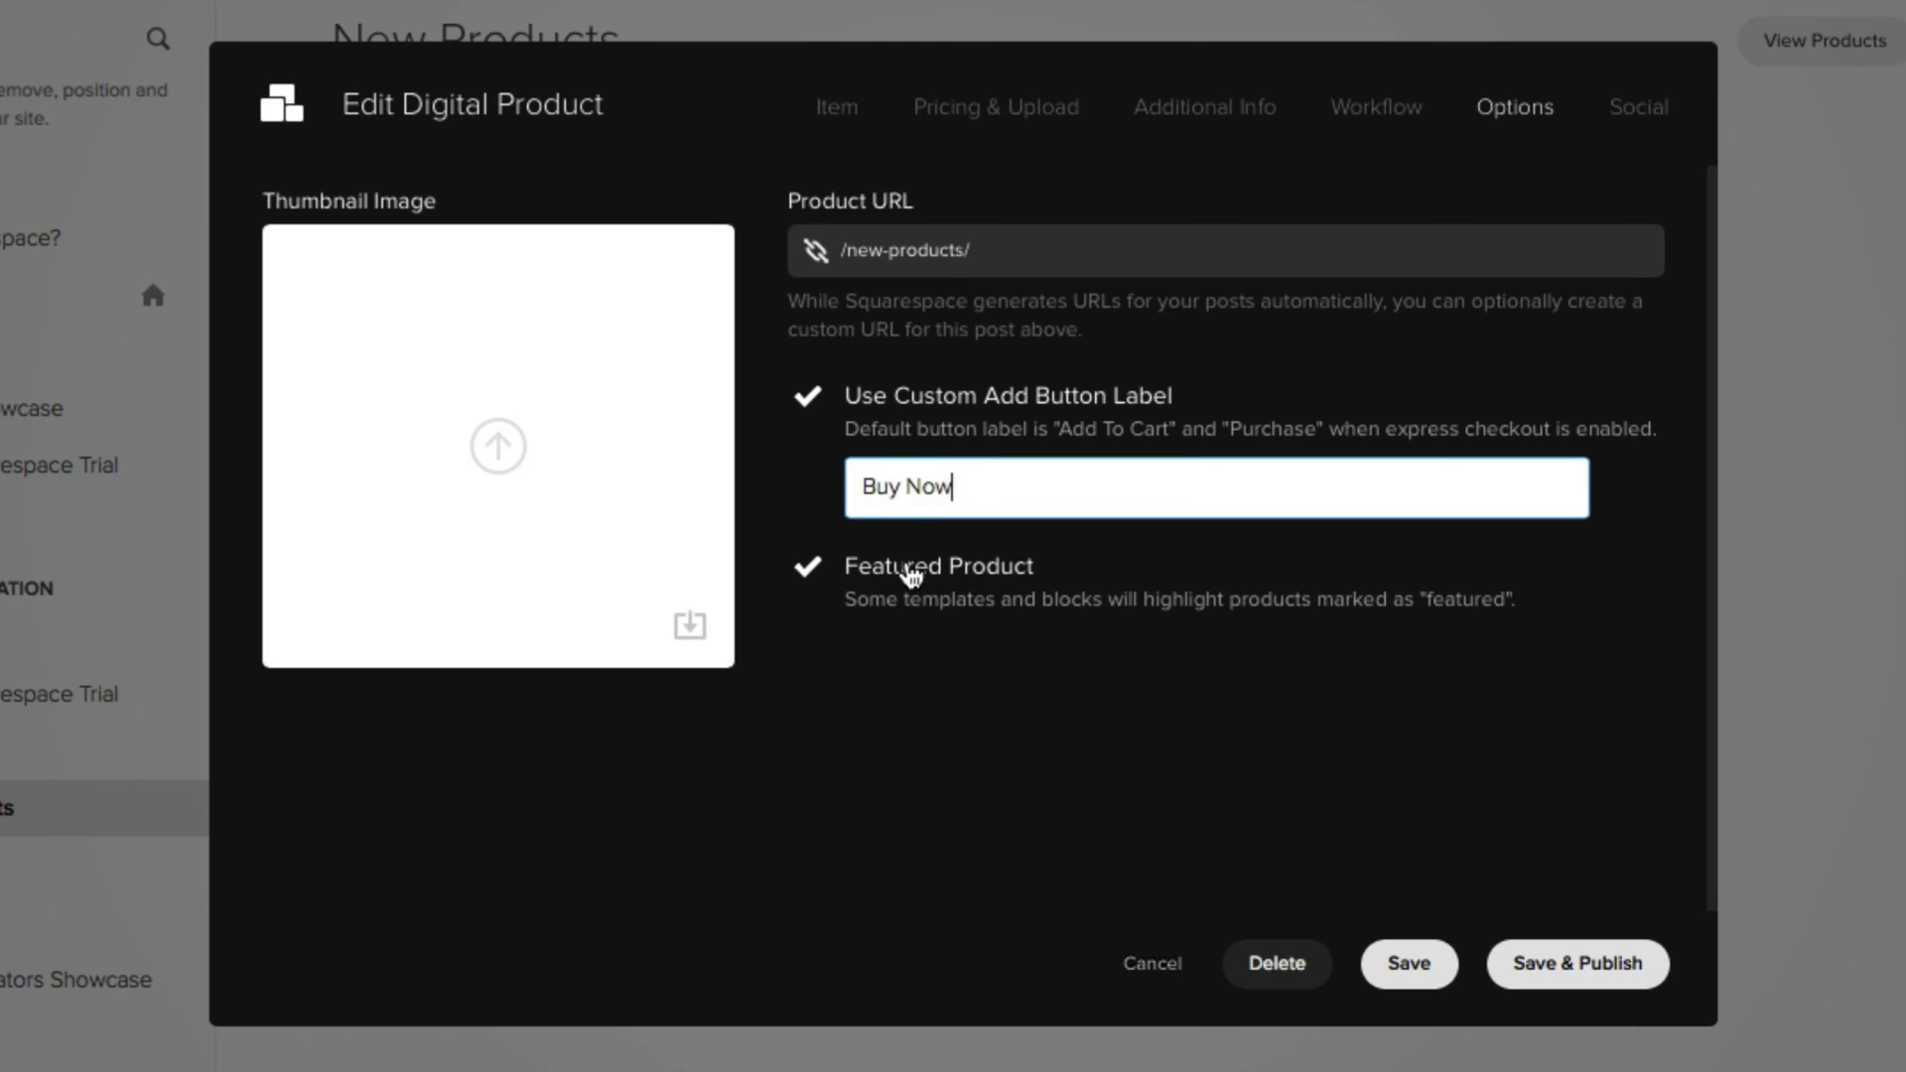
Check the Social settings, then cancel and discard all unsaved product changes
click(1646, 129)
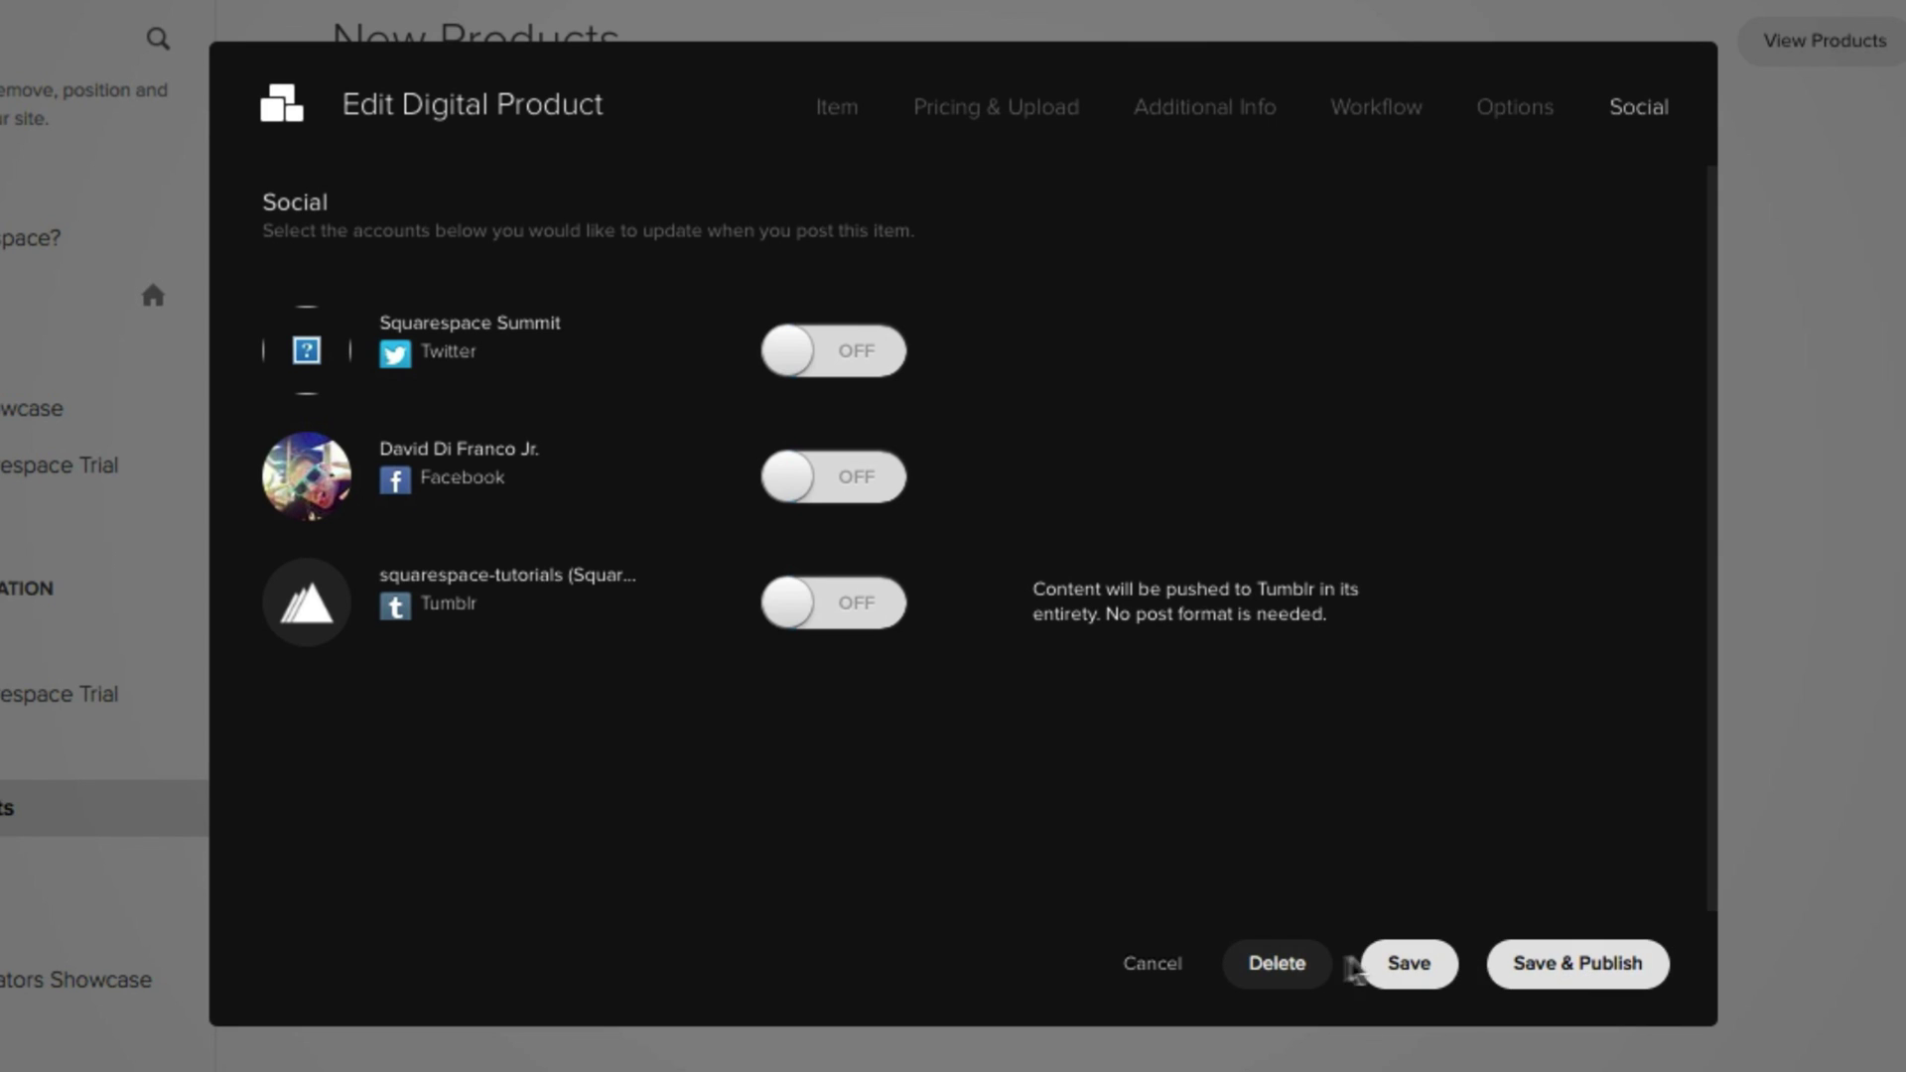
click(1155, 968)
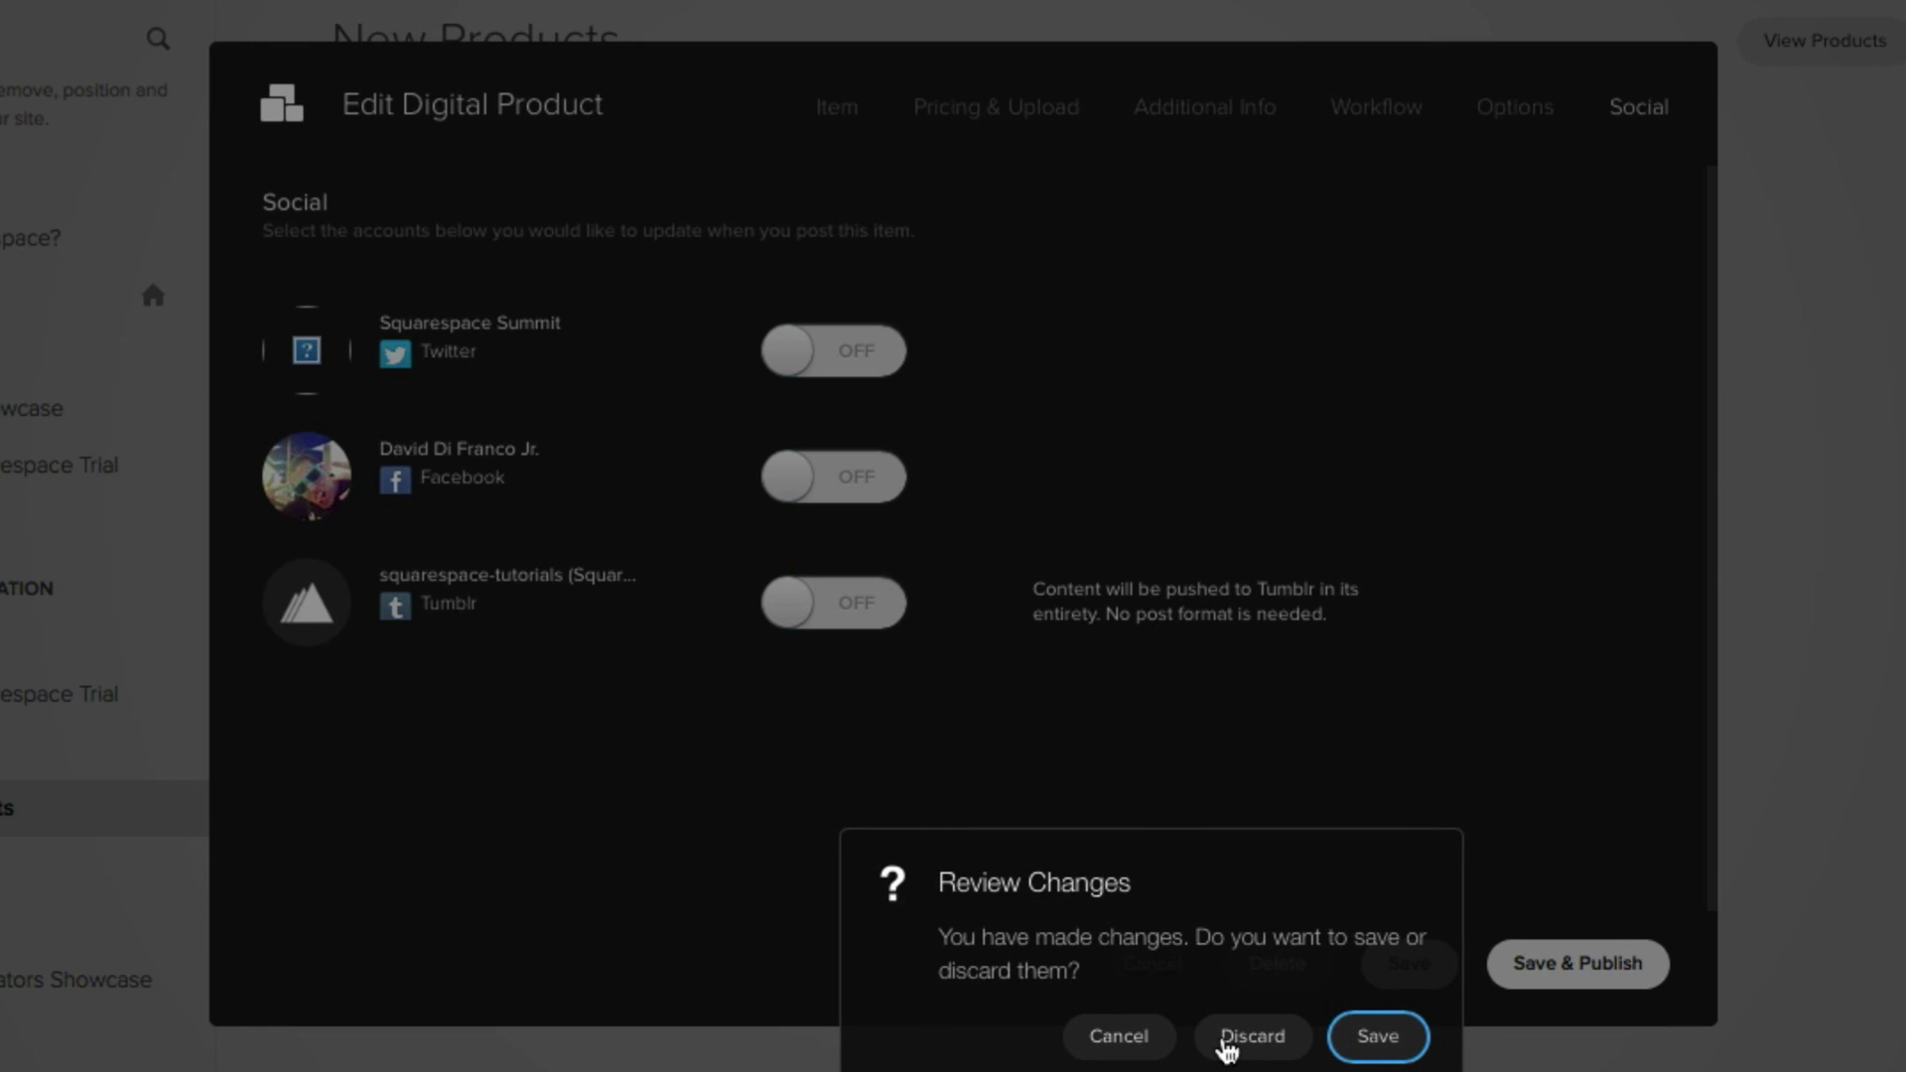
click(1224, 1038)
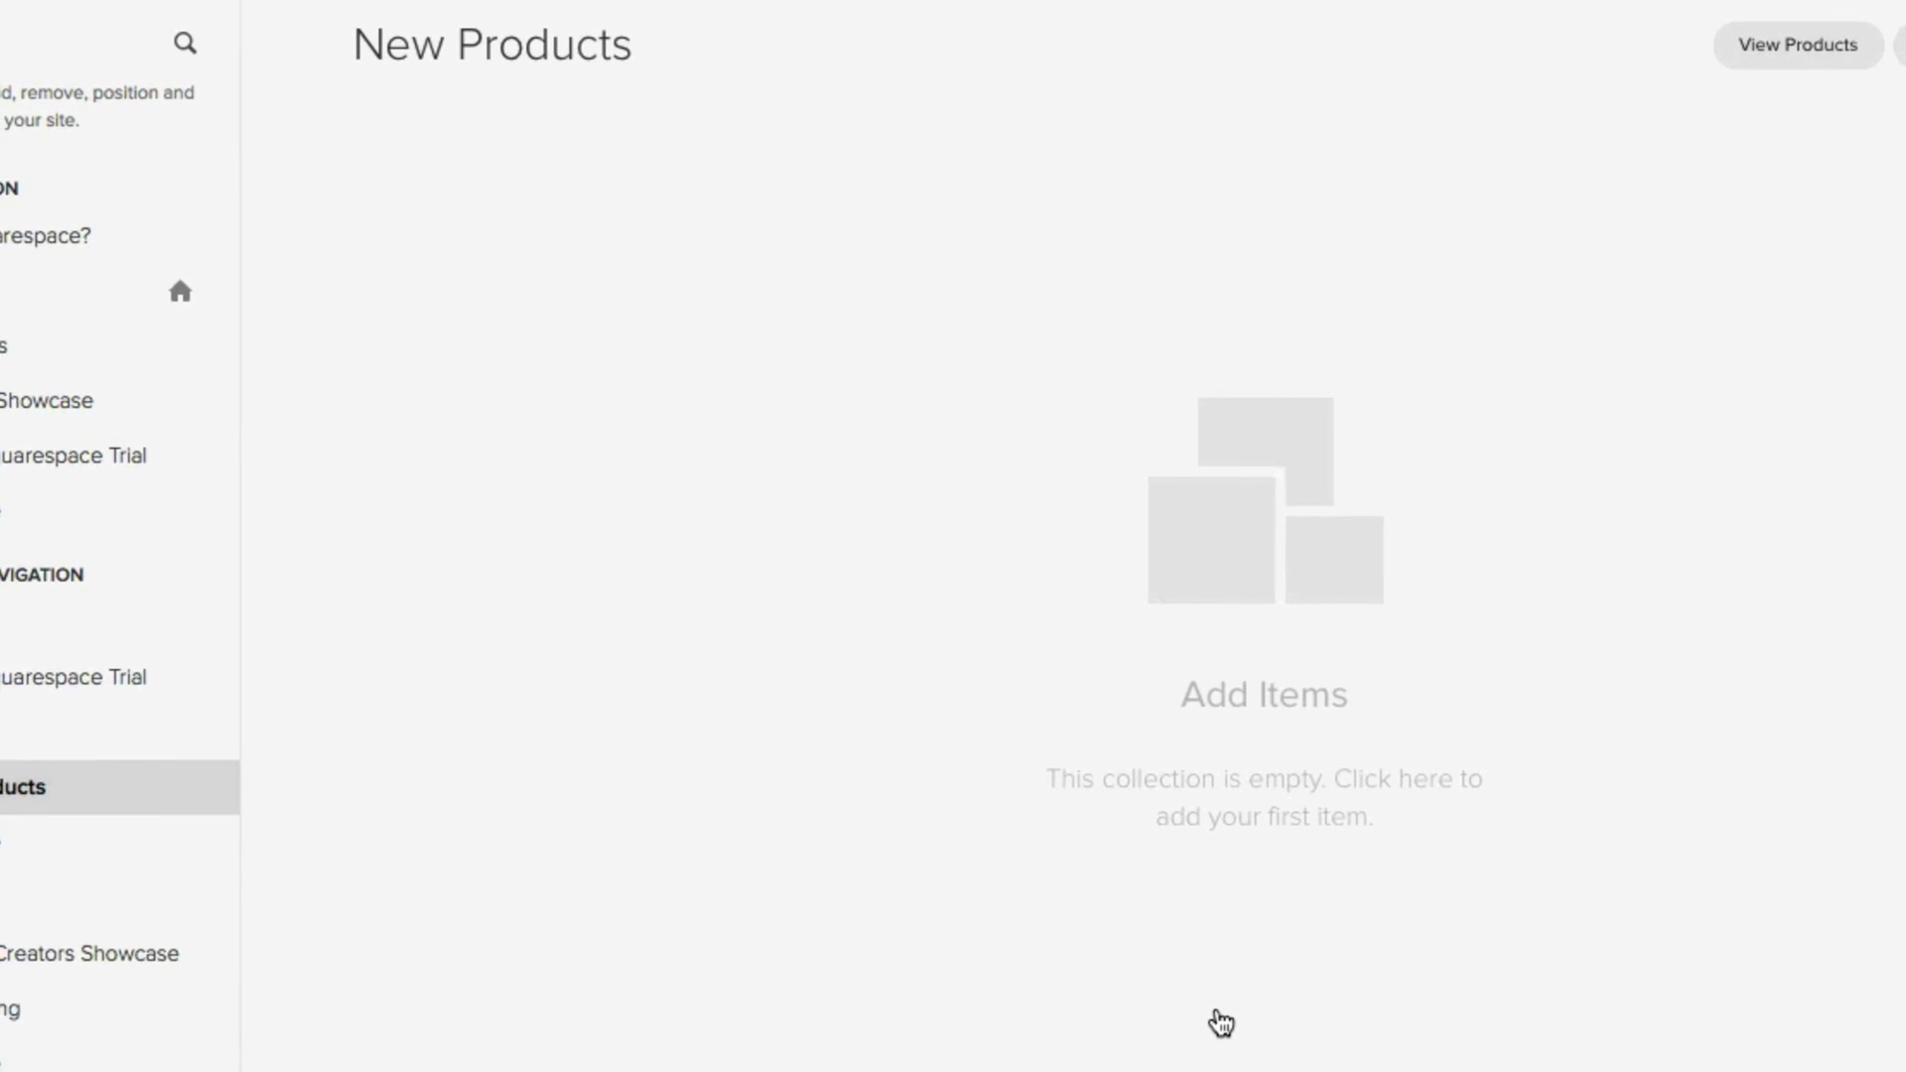